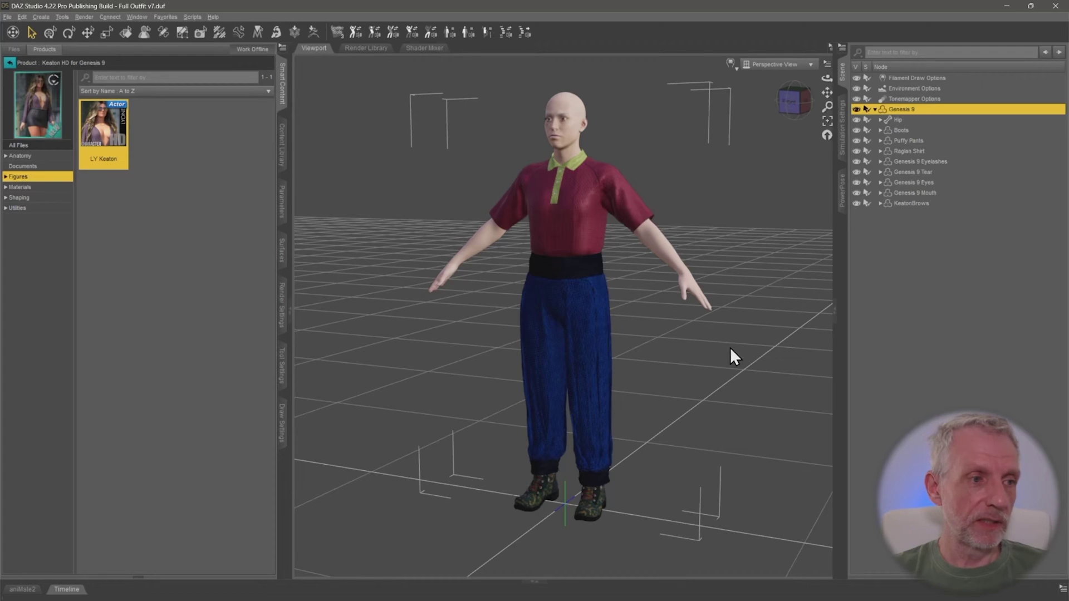
Dial the LY Keaton character morph on the Genesis 9 figure to 100%.
mouse_move(116, 132)
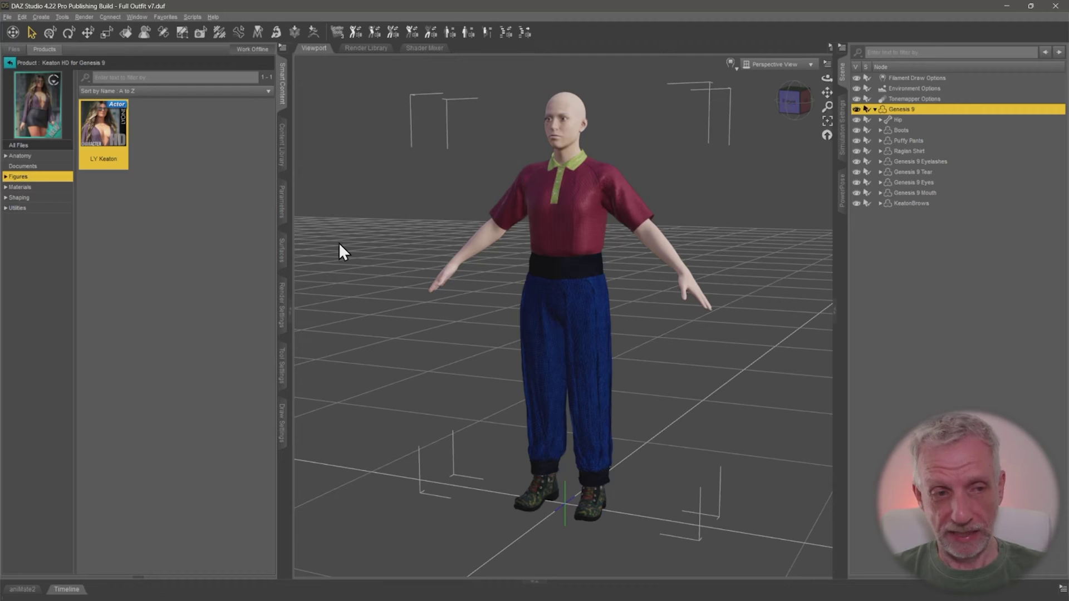
left_click(282, 191)
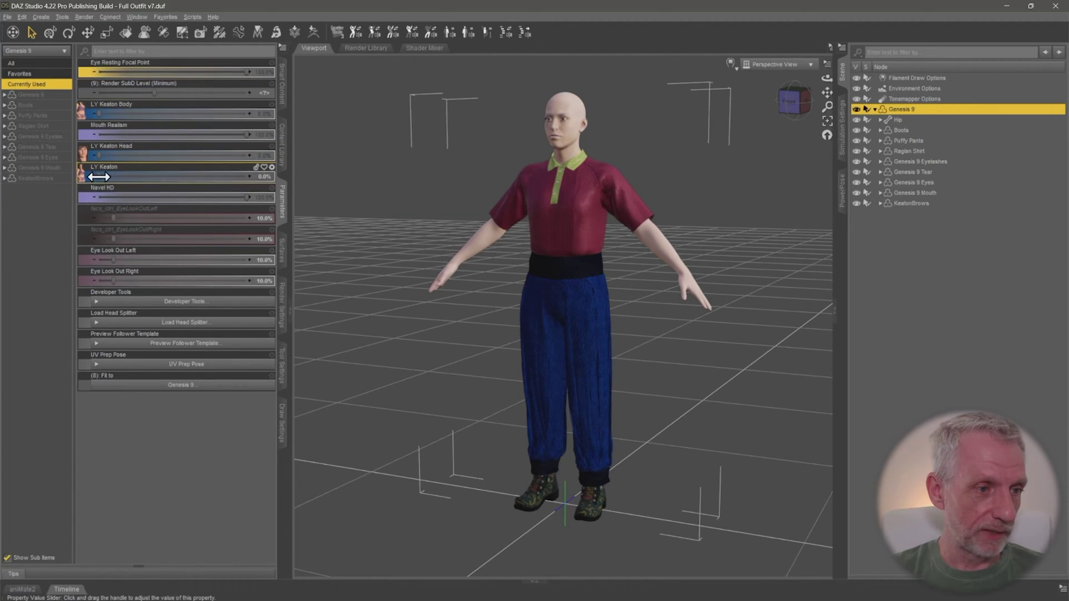
left_click_drag(99, 177, 305, 175)
Examine how the shirt fits the morphed figure around the chest, armpits and shoulders from several angles.
middle_click_drag(554, 306, 580, 415)
scroll(599, 301, "up", 4)
scroll(594, 222, "up", 3)
middle_click_drag(593, 222, 627, 208)
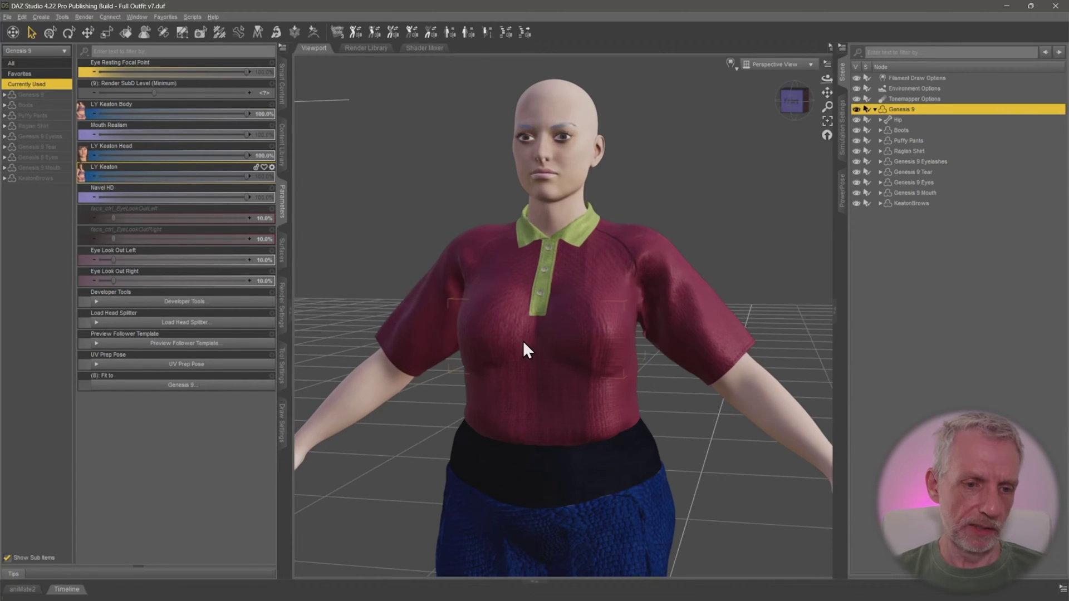
middle_click_drag(514, 309, 568, 274)
scroll(522, 296, "down", 2)
scroll(531, 294, "up", 2)
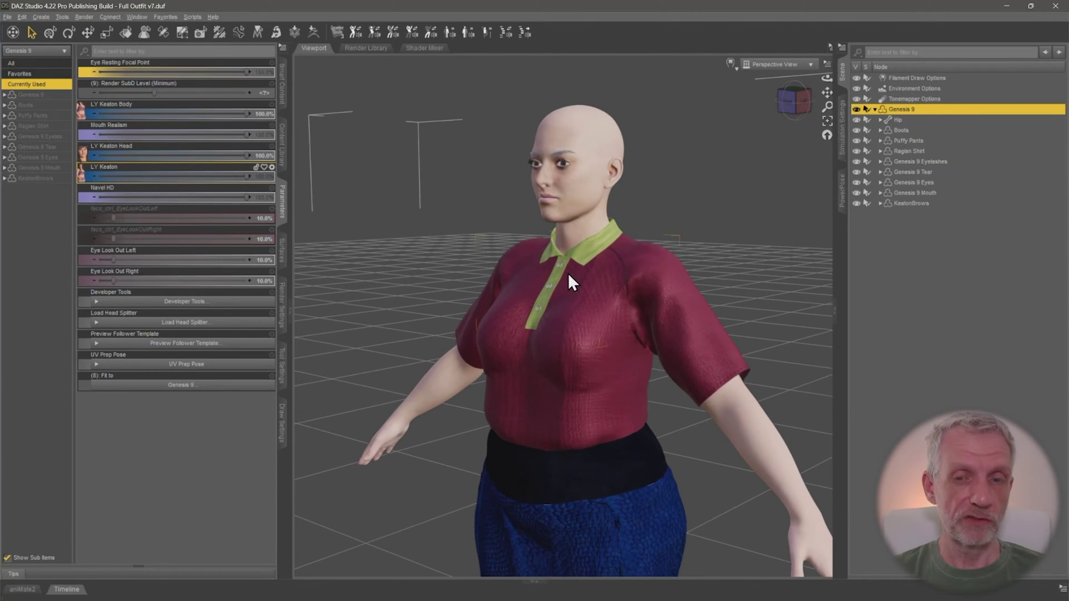
left_click_drag(568, 273, 606, 269, "alt")
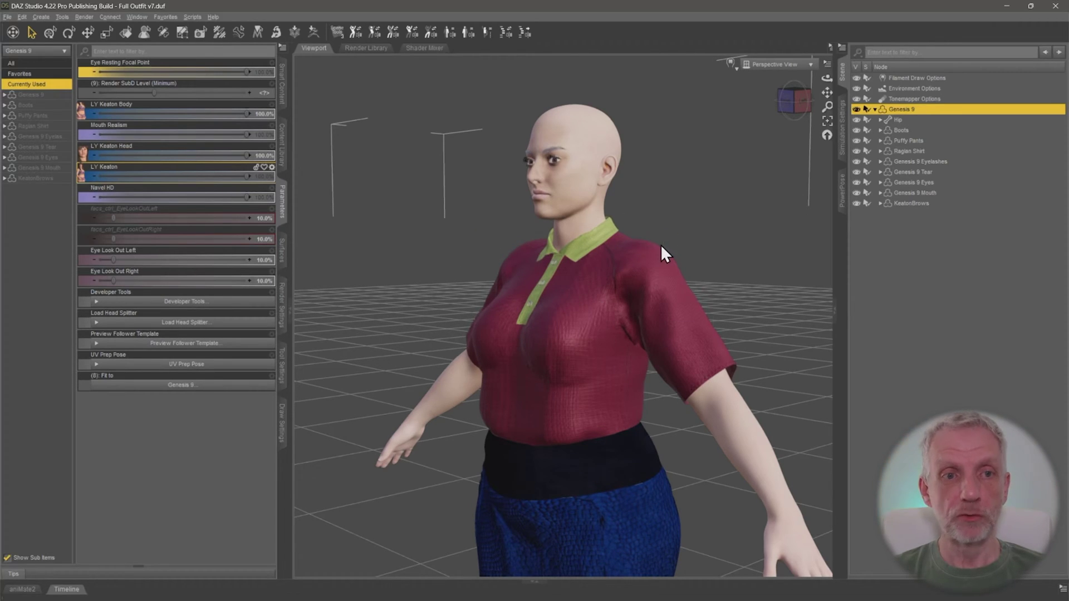
Inspect the Raglan Shirt's LYKeaton_Body_001 and LYKeaton_Head_001 morphs and check the shirt's creases up close.
left_click(921, 151)
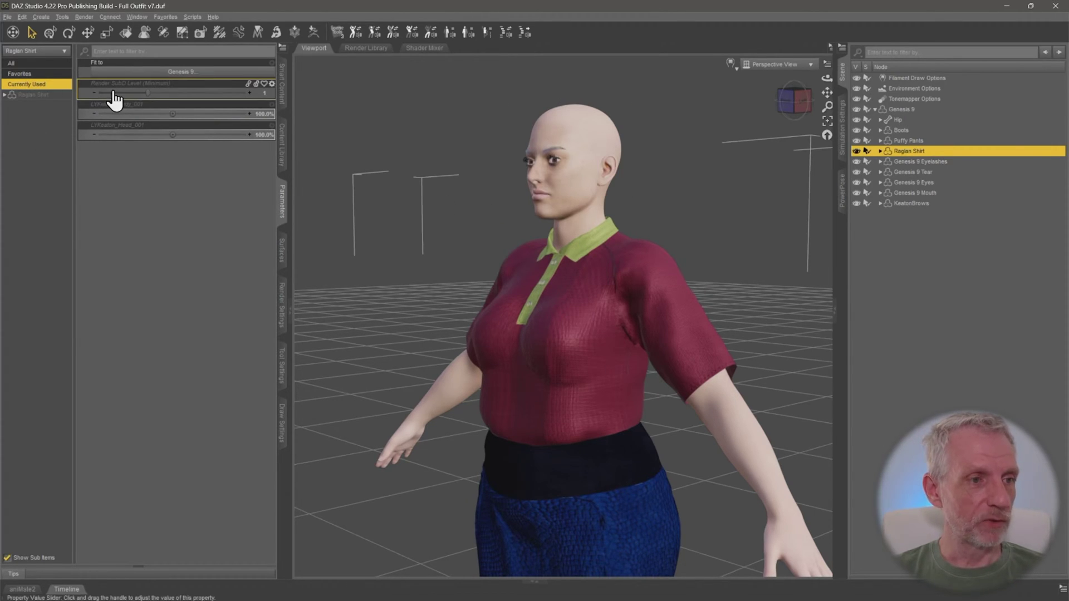
left_click(162, 111)
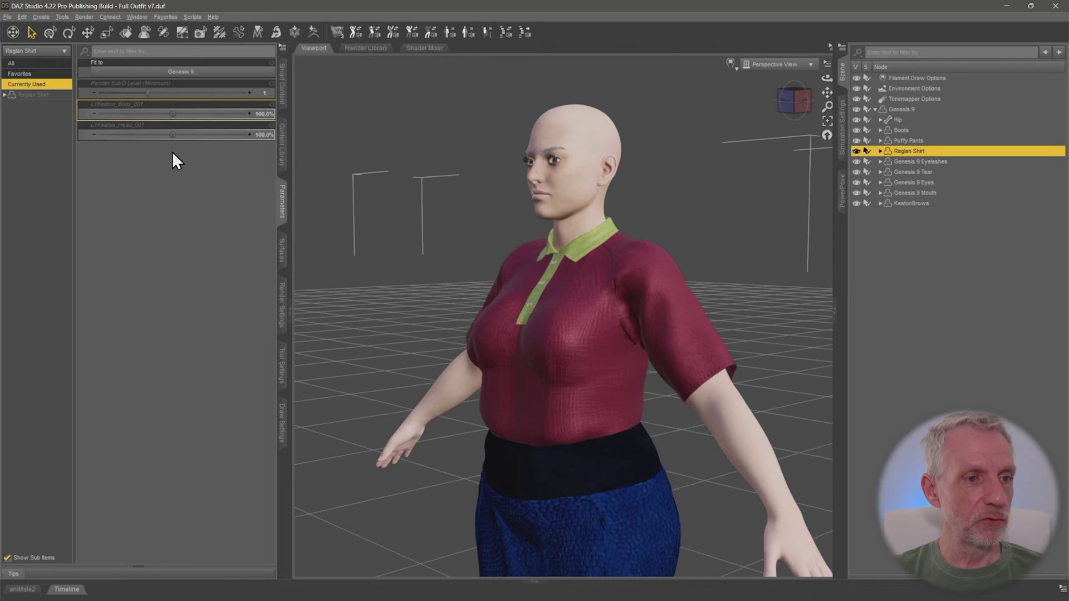
left_click(263, 132)
scroll(570, 352, "up", 3)
middle_click_drag(579, 355, 529, 349)
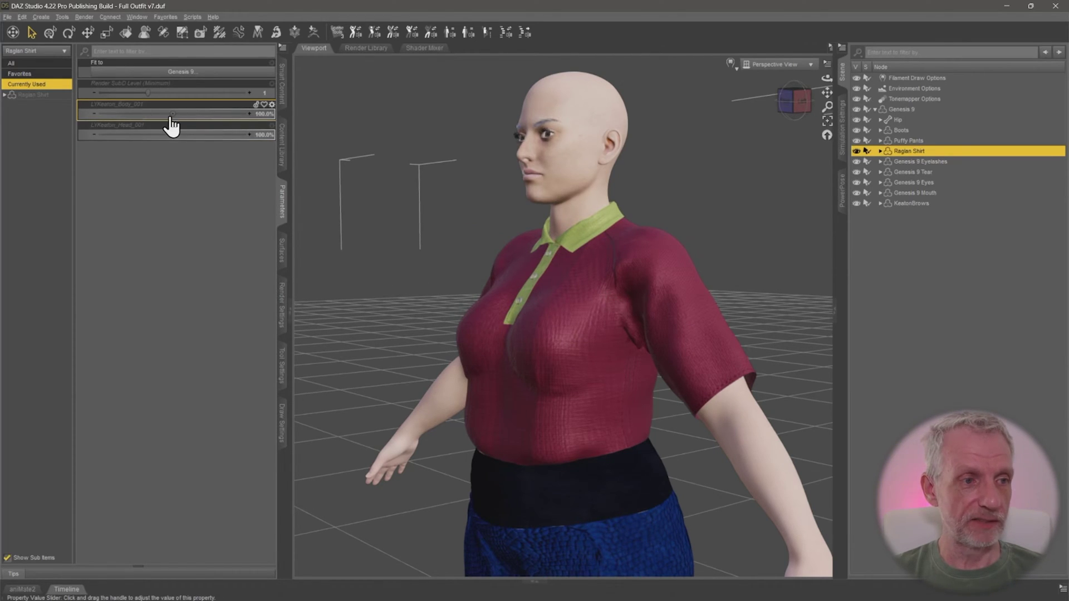
Test the Raglan Shirt's LYKeaton_Head_001 morph at 82.1% and restore it to 100%.
left_click_drag(173, 135, 149, 134)
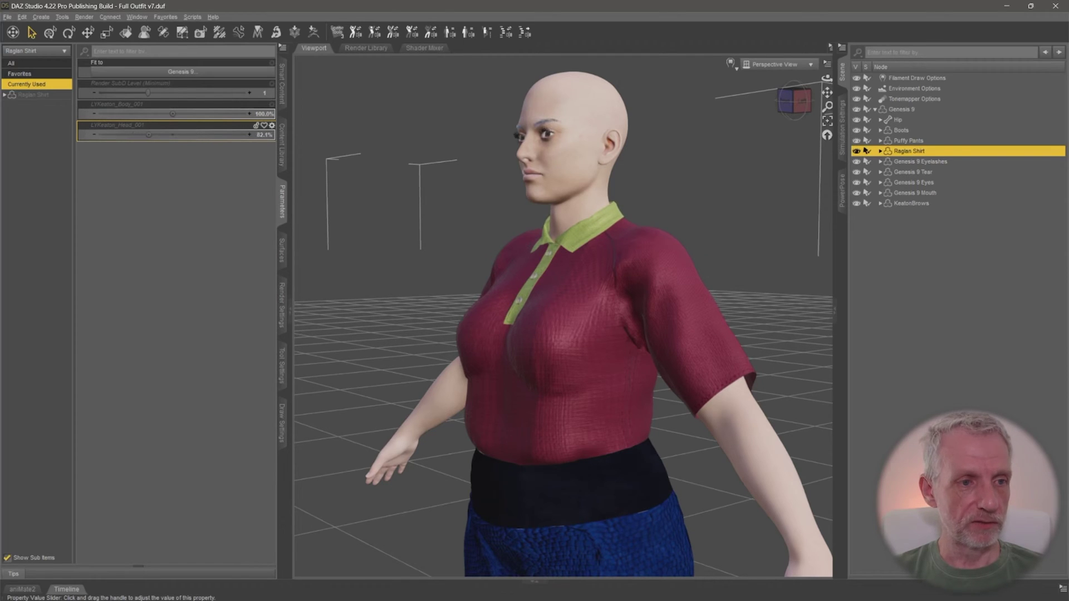
left_click(263, 135)
type("100")
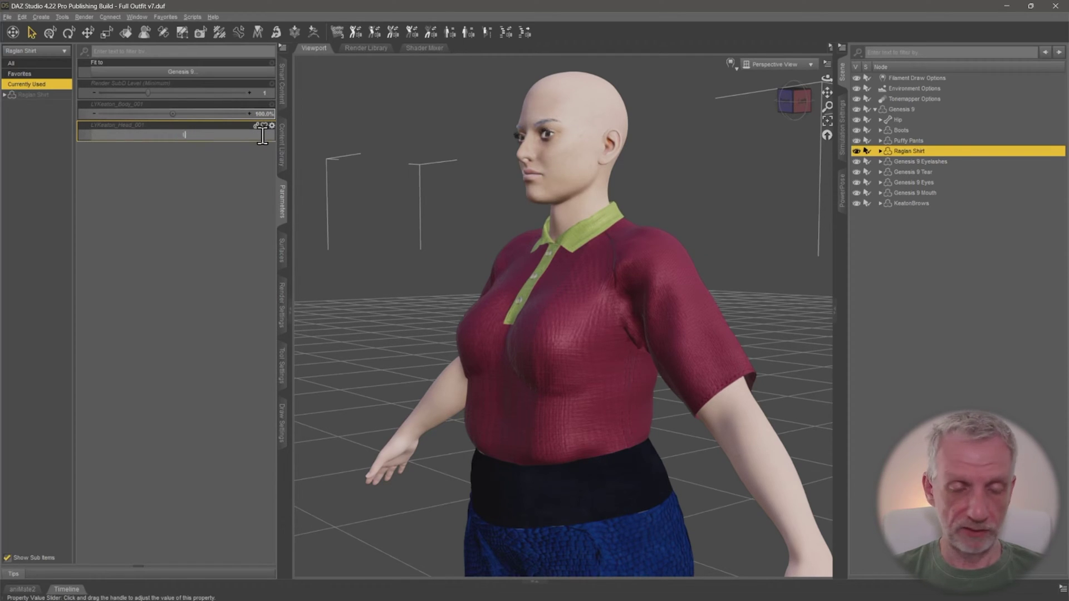
key("Return")
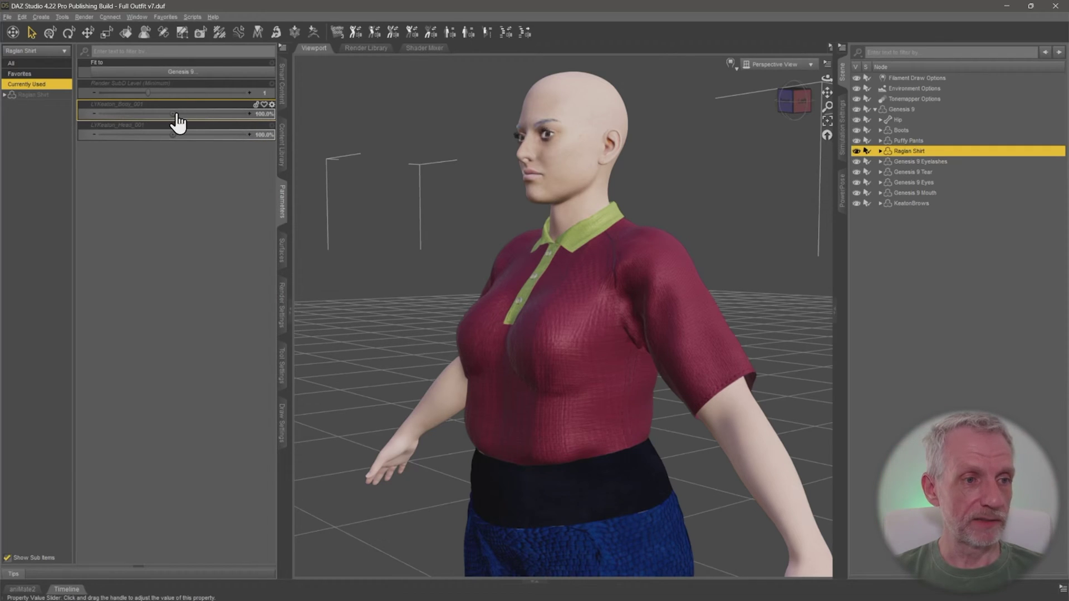
mouse_move(172, 113)
left_mouse_down()
mouse_move(187, 113)
mouse_move(172, 113)
left_mouse_up()
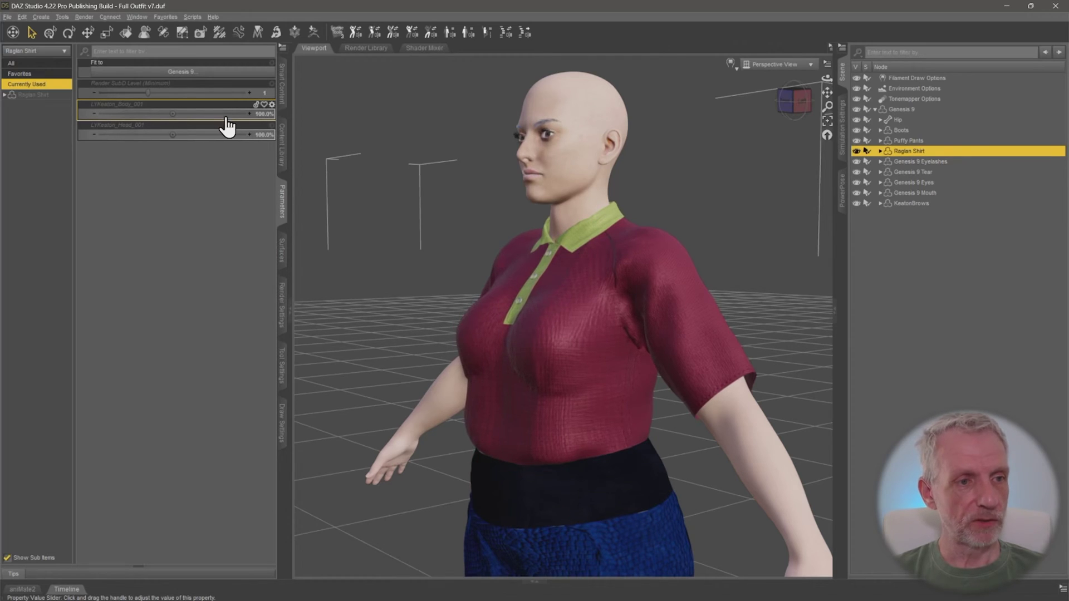
Copy the internal name of the shirt's LYKeaton_Body_001 morph from its parameter settings, leaving the settings as they are.
right_click(270, 111)
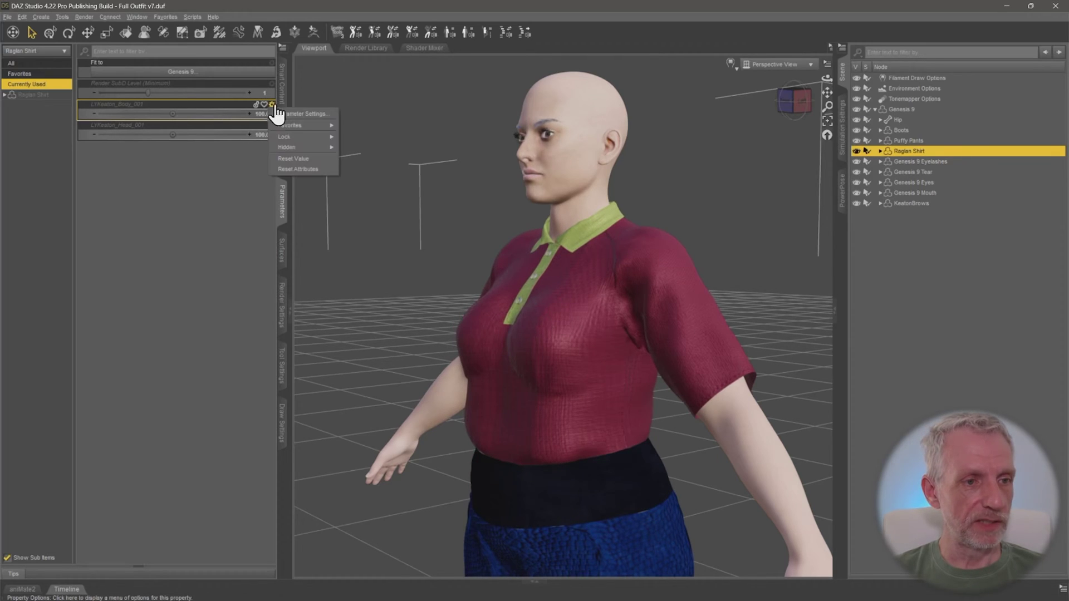
left_click(310, 114)
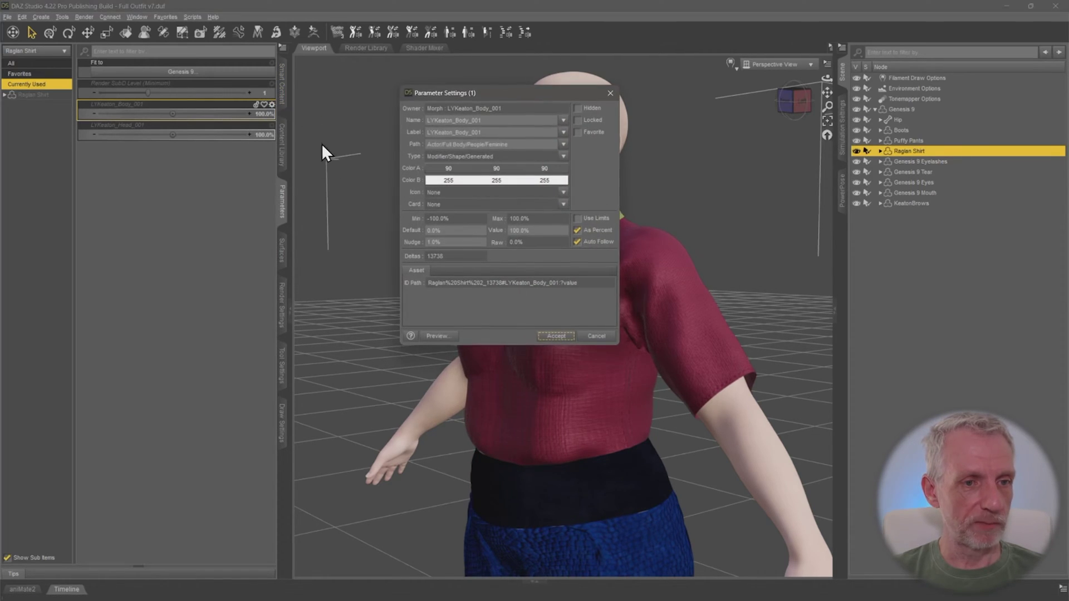
double_click(504, 121)
key("ctrl+c")
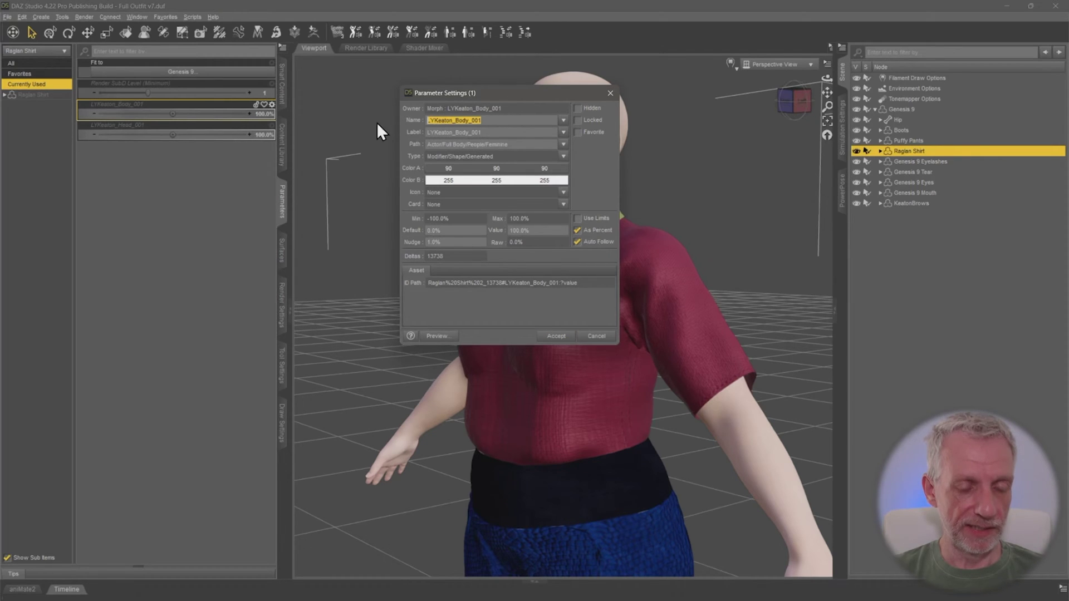
left_click(597, 336)
Send the Genesis 9 figure with its clothing to ZBrush through GoZ, exporting with deformations at base resolution.
left_click(913, 111)
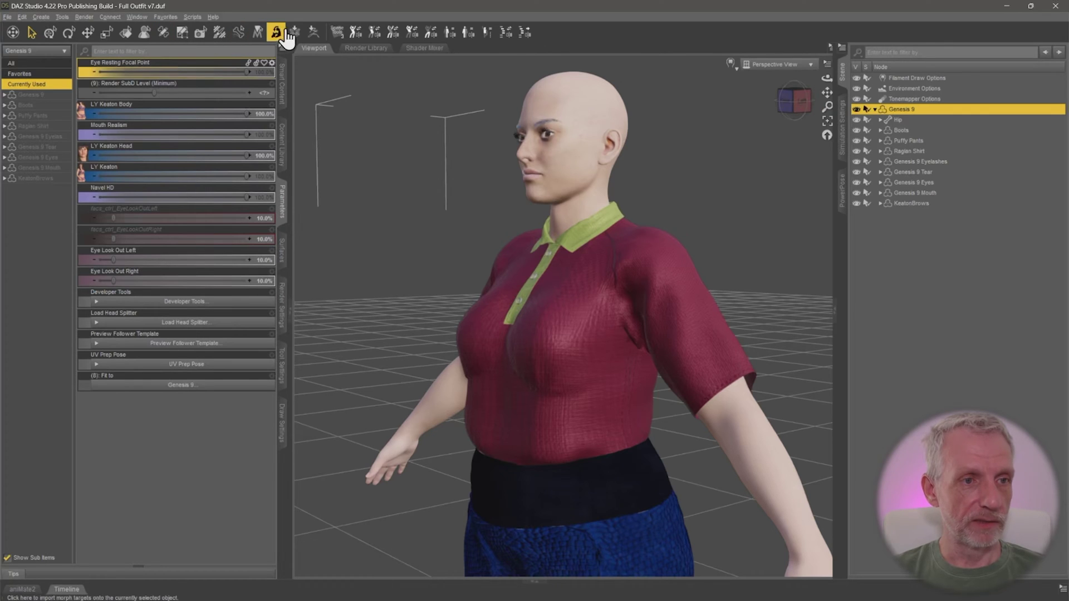
left_click(313, 32)
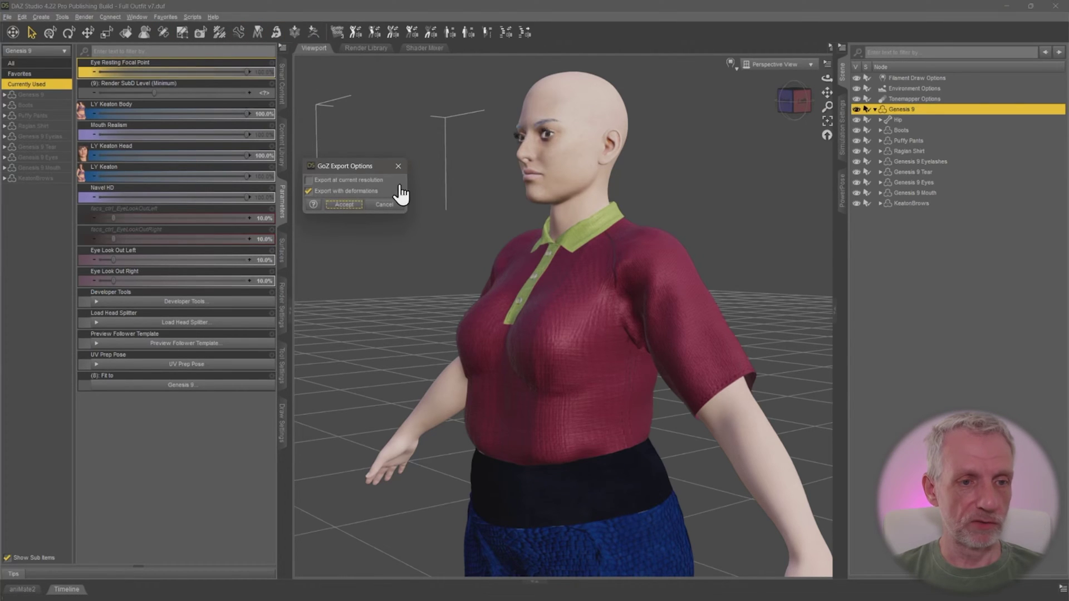
left_click(341, 208)
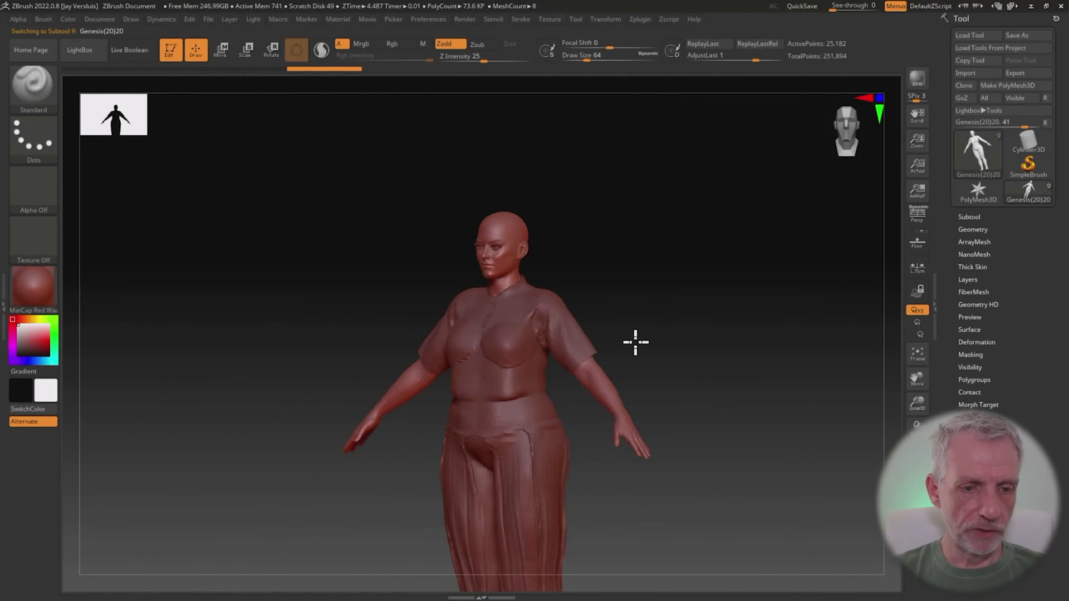
Smooth the jagged creases under the bust and around the armpit on the shirt's front, using draw size 32.
left_click_drag(634, 342, 682, 367)
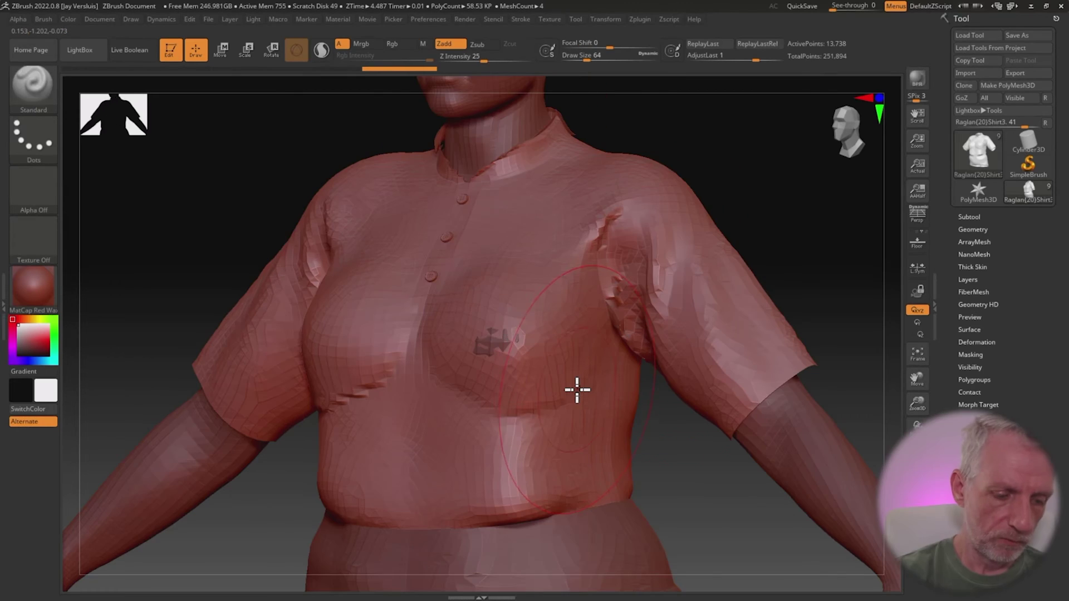
key("bracketleft")
key("bracketleft")
key("bracketleft")
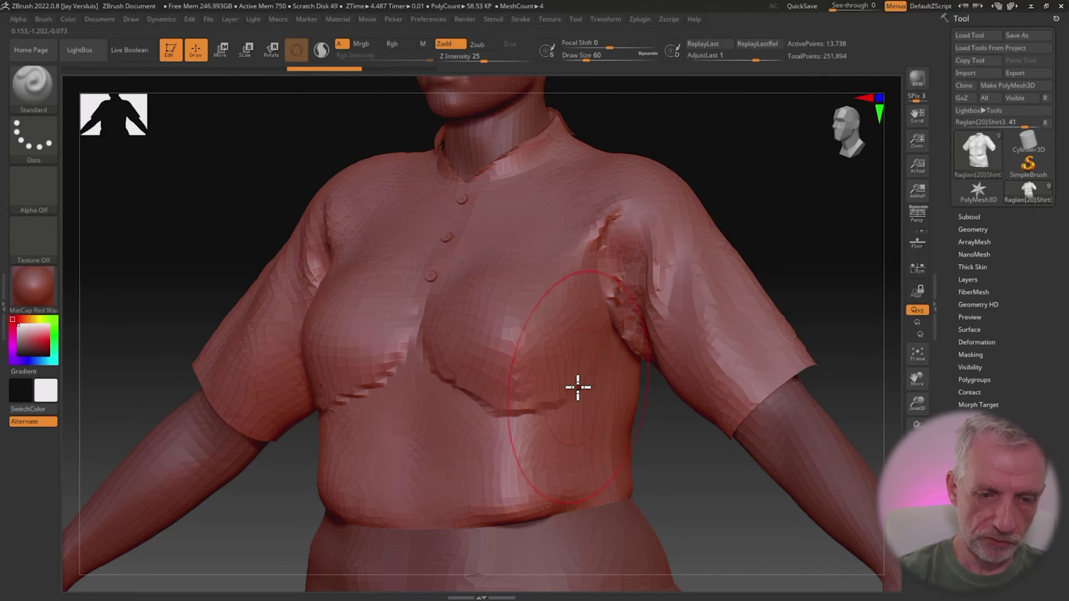
mouse_move(512, 397)
left_mouse_down("shift")
mouse_move(466, 377)
mouse_move(566, 389)
mouse_move(622, 313)
mouse_move(625, 329)
mouse_move(602, 226)
mouse_move(625, 341)
mouse_move(643, 235)
mouse_move(640, 377)
left_mouse_up("shift")
left_click_drag(514, 416, 513, 405, "shift")
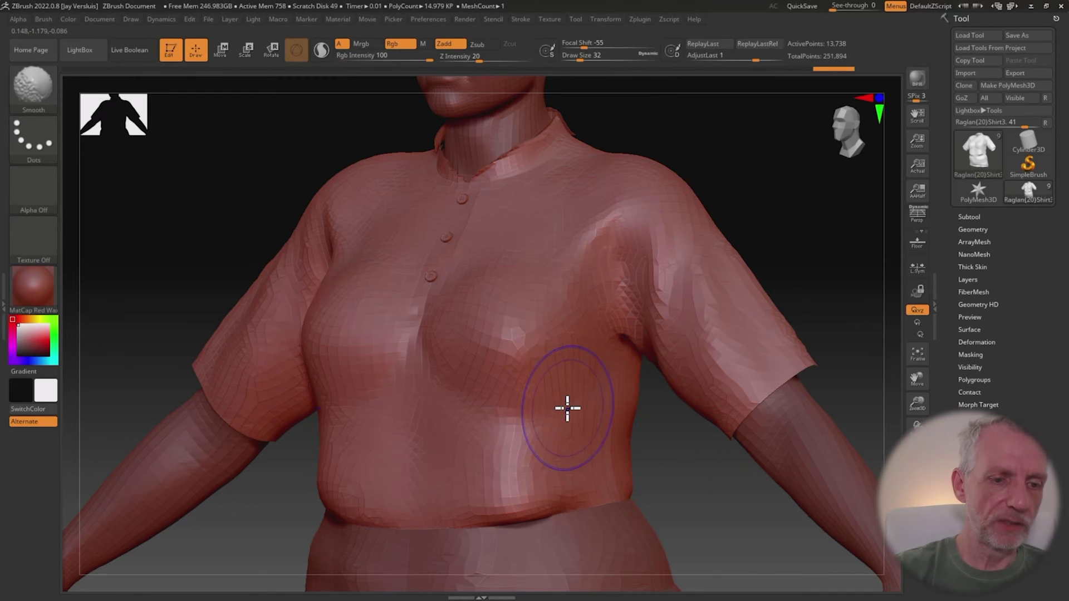
Smooth the rough folds beside both armholes on the back of the shirt.
left_click_drag(657, 445, 694, 445)
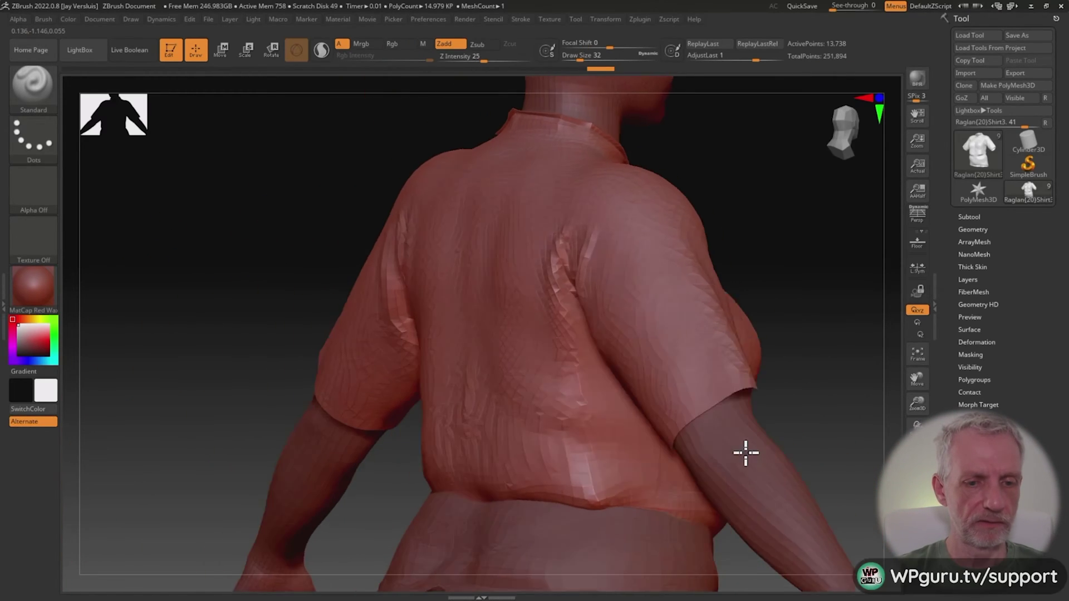
left_click_drag(642, 243, 652, 357, "shift")
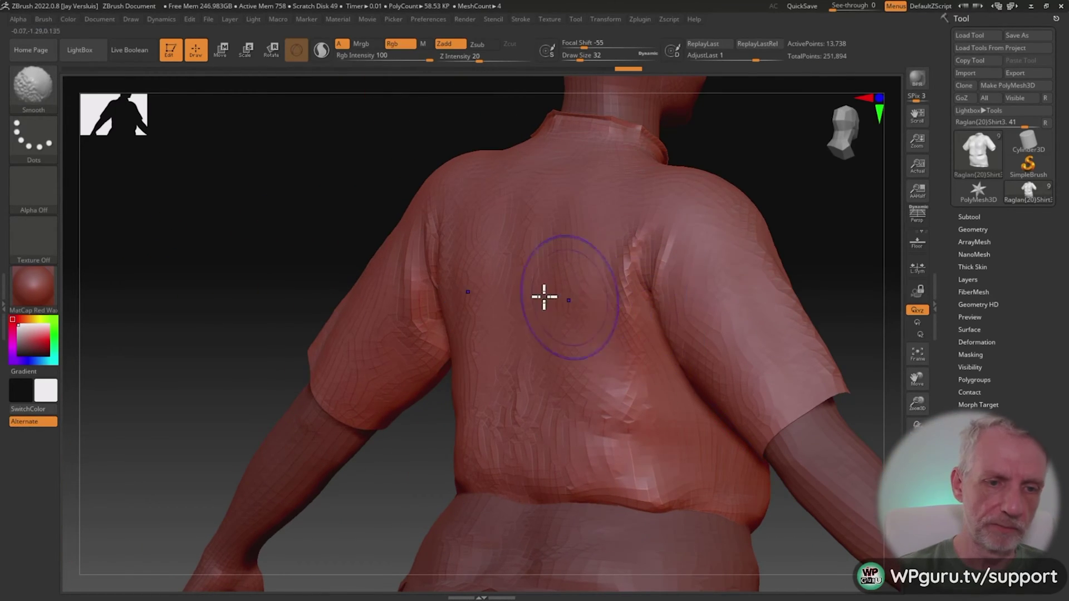
left_click_drag(436, 237, 482, 356, "shift")
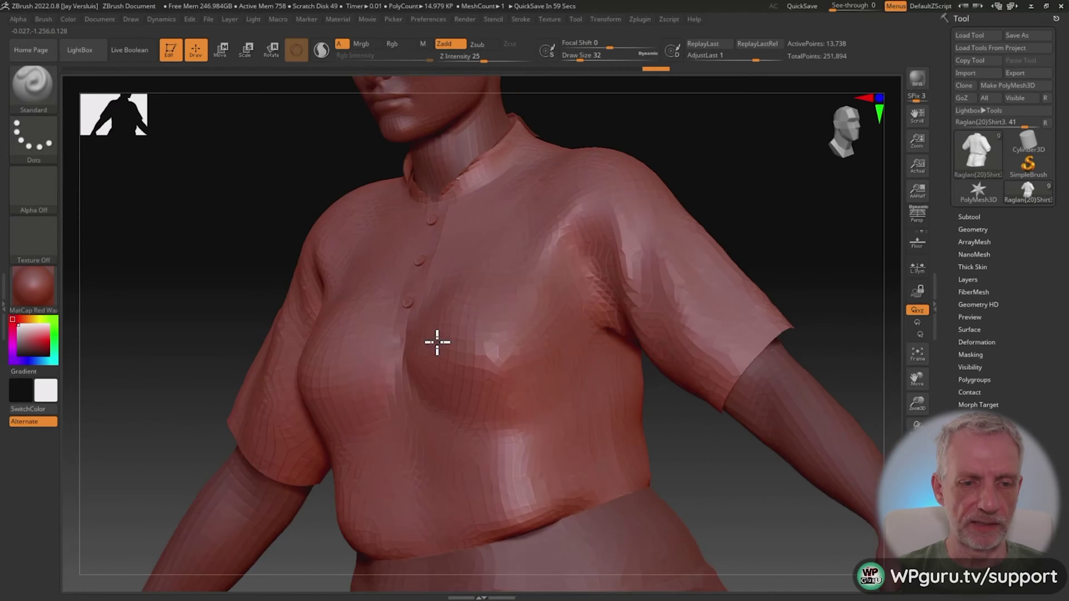
right_click_drag(452, 337, 551, 389, "ctrl")
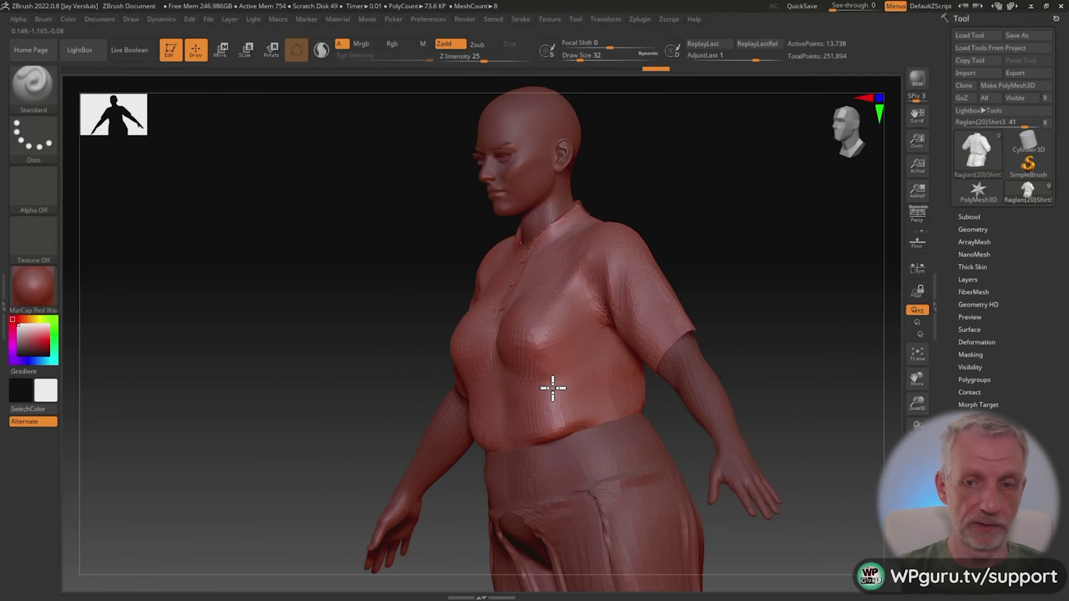
Send the shirt back to DAZ Studio through GoZ, overwriting the existing morph named LYKeaton_Body_001.
left_click(970, 94)
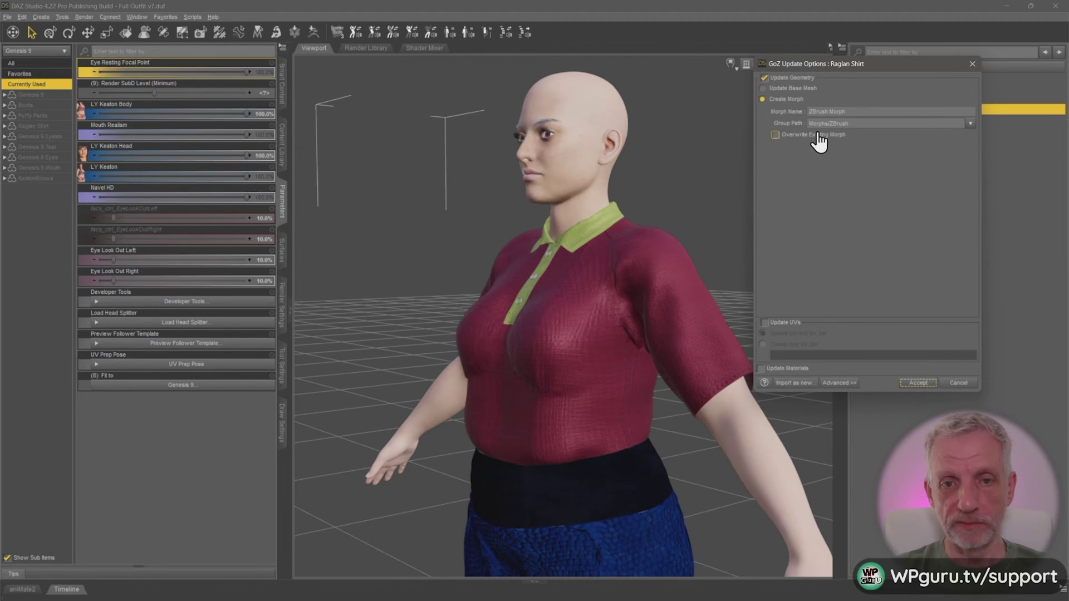
left_click_drag(863, 114, 809, 112)
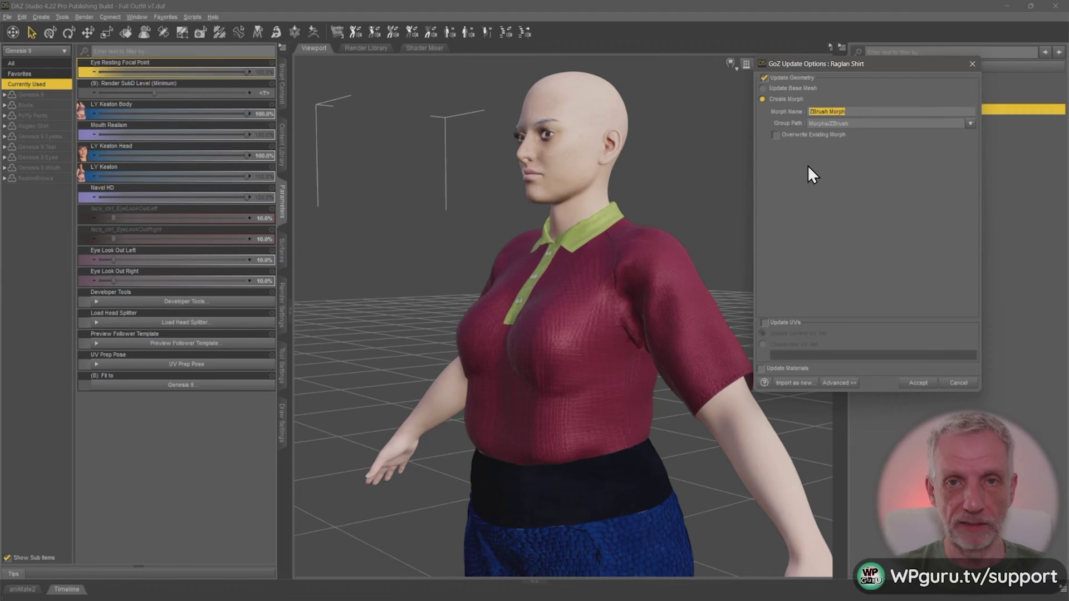
key("ctrl+v")
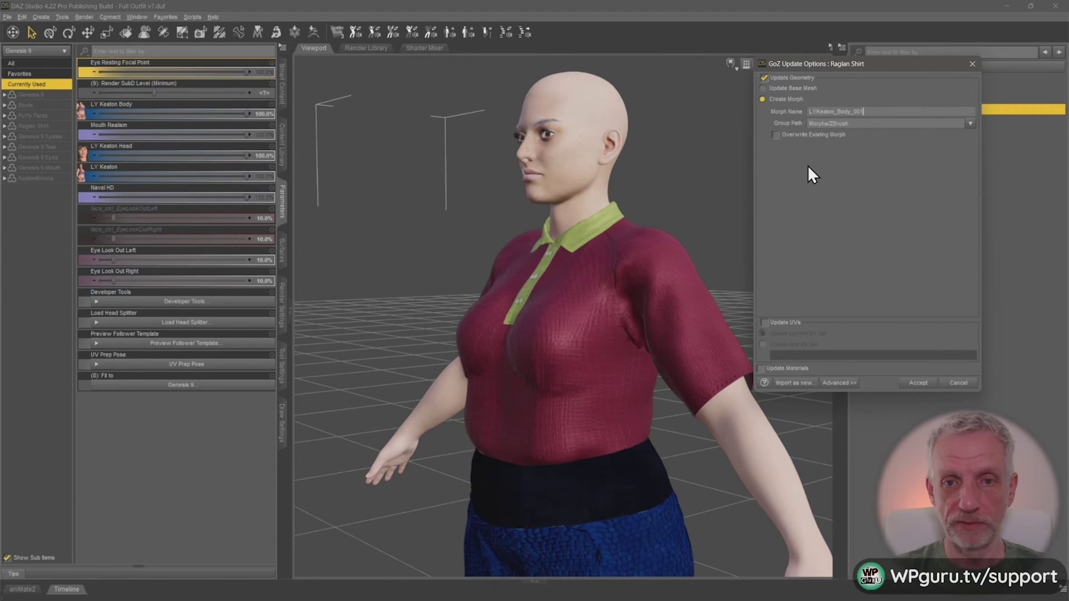
left_click(776, 135)
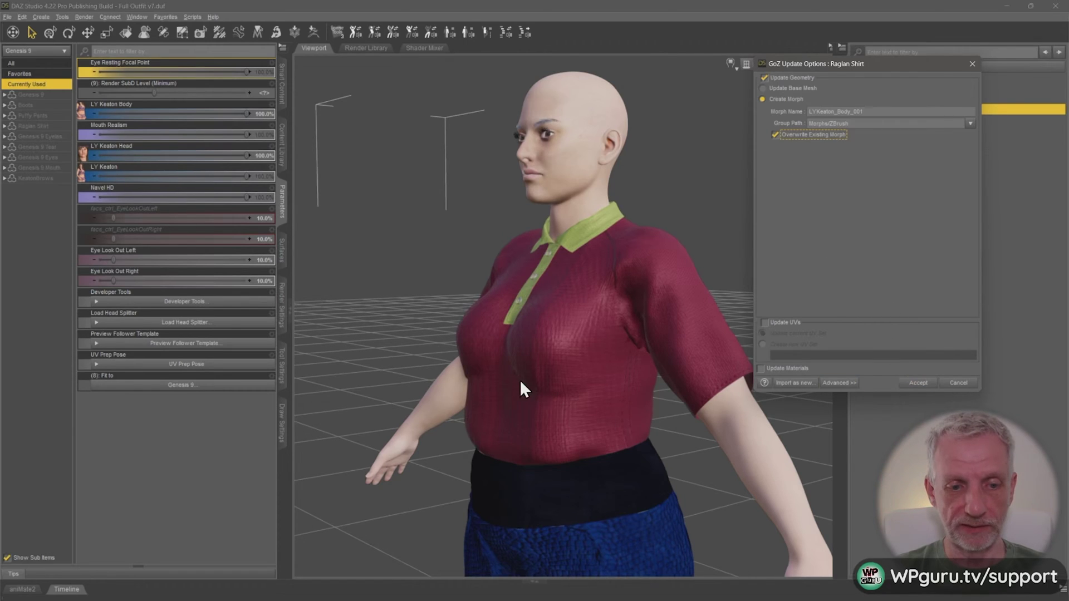
left_click(916, 383)
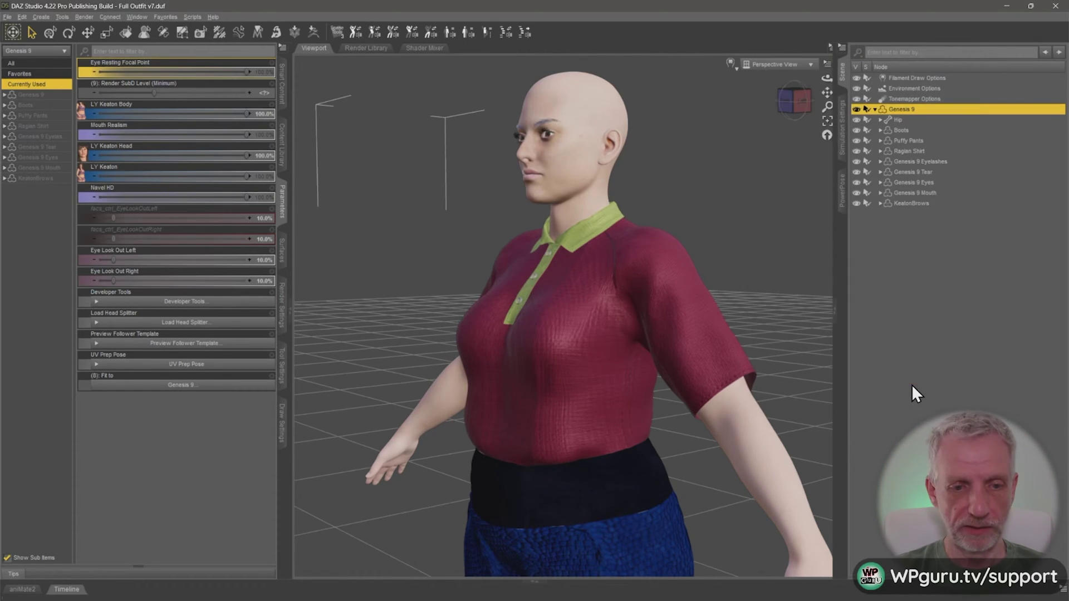
Examine the corrected shirt on the figure from several angles and show the My Outfit folder in the content library.
middle_click_drag(541, 313, 541, 274)
scroll(541, 313, "down", 3)
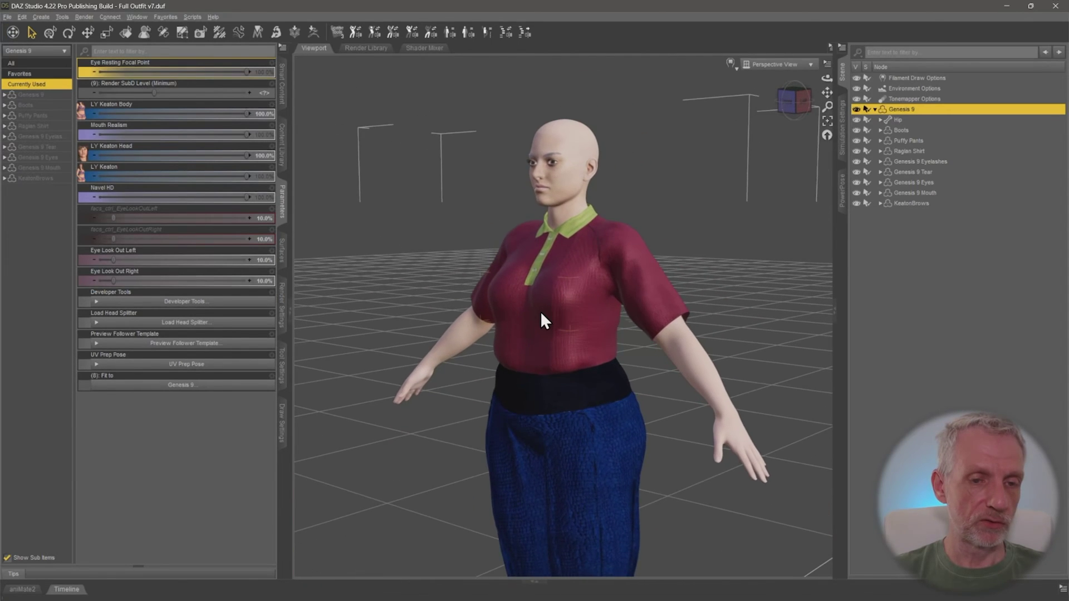
left_click_drag(543, 320, 577, 296, "alt")
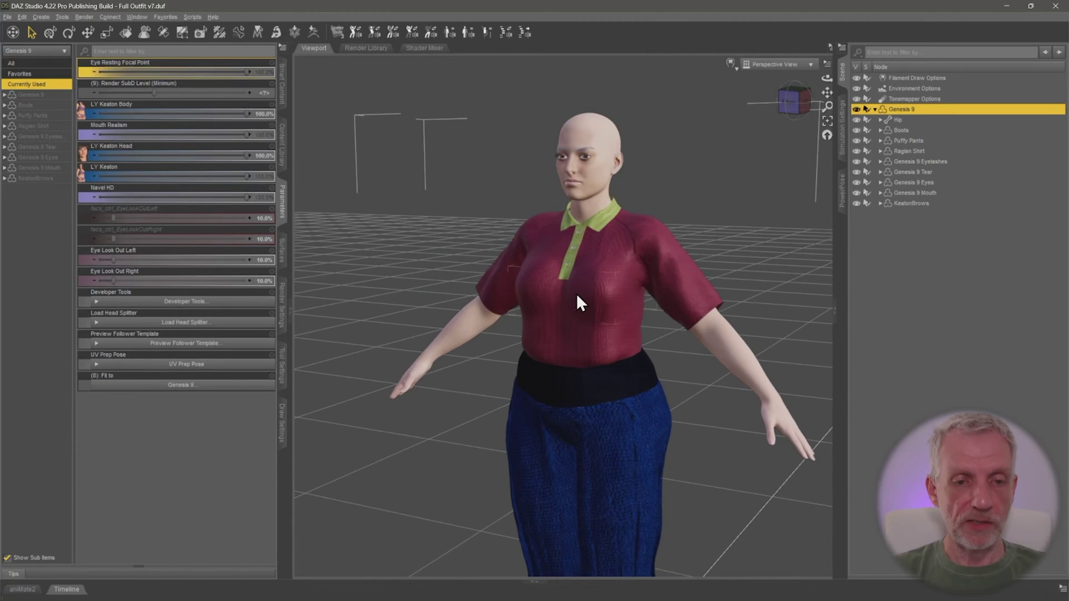
scroll(577, 293, "down", 4)
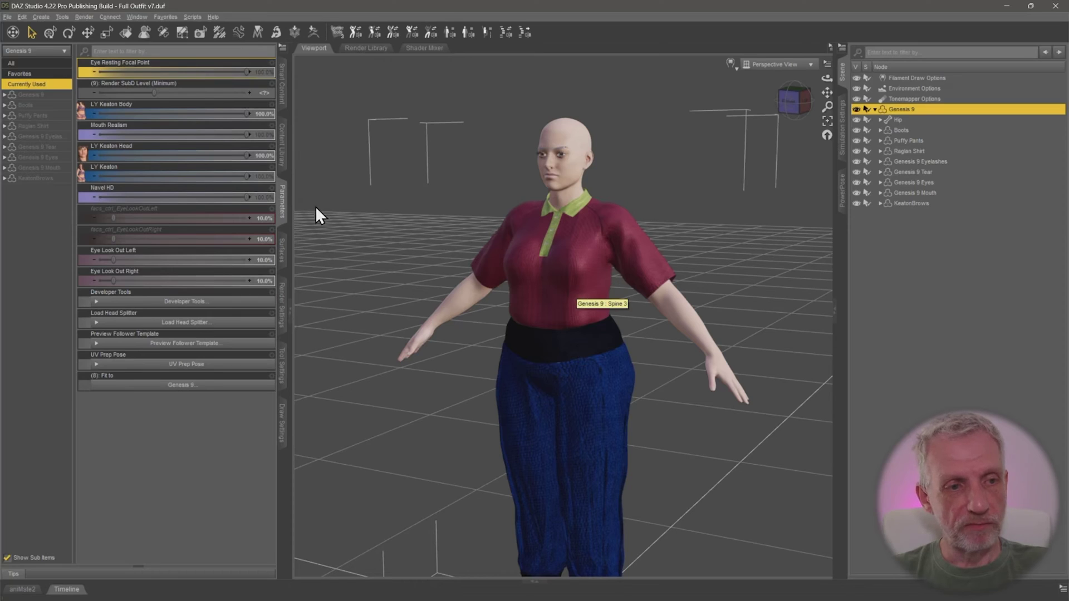
left_click(281, 150)
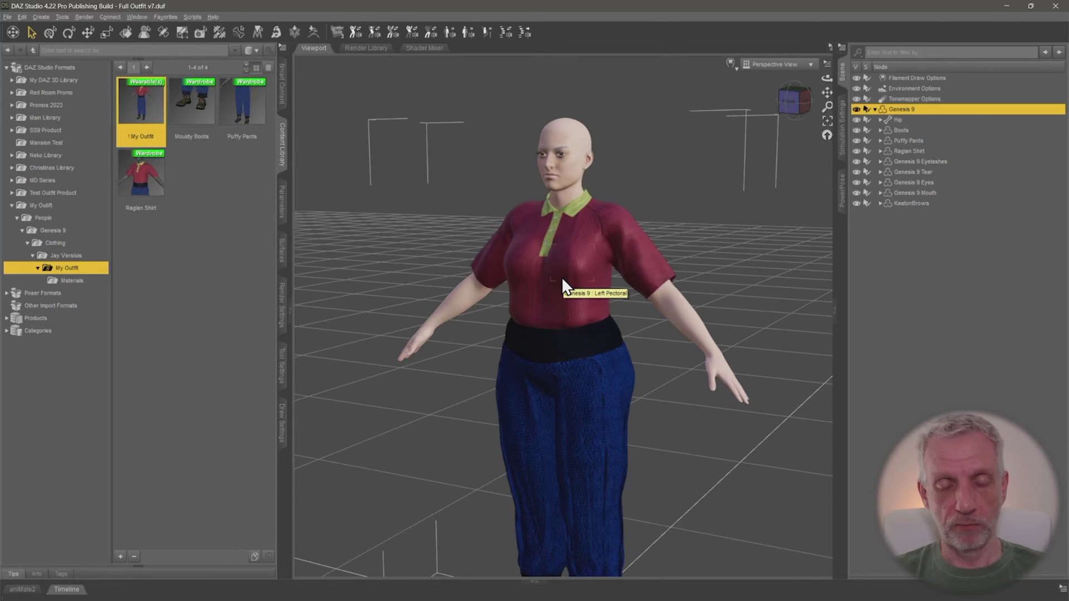
scroll(563, 279, "up", 3)
middle_click_drag(562, 279, 566, 257)
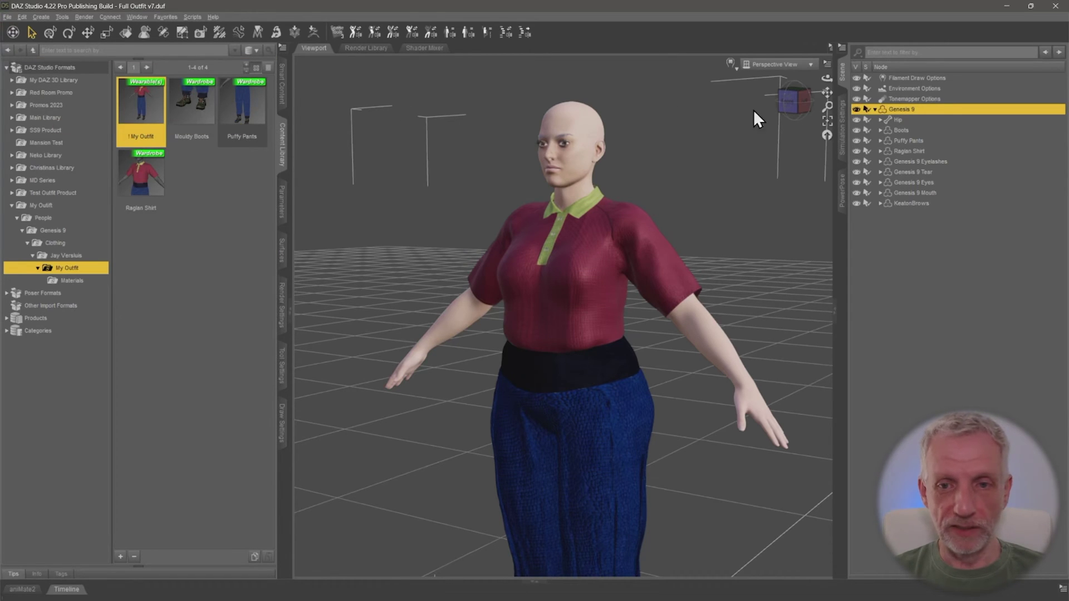
Select the Raglan Shirt and bring up the options for saving it as a support asset.
left_click(909, 151)
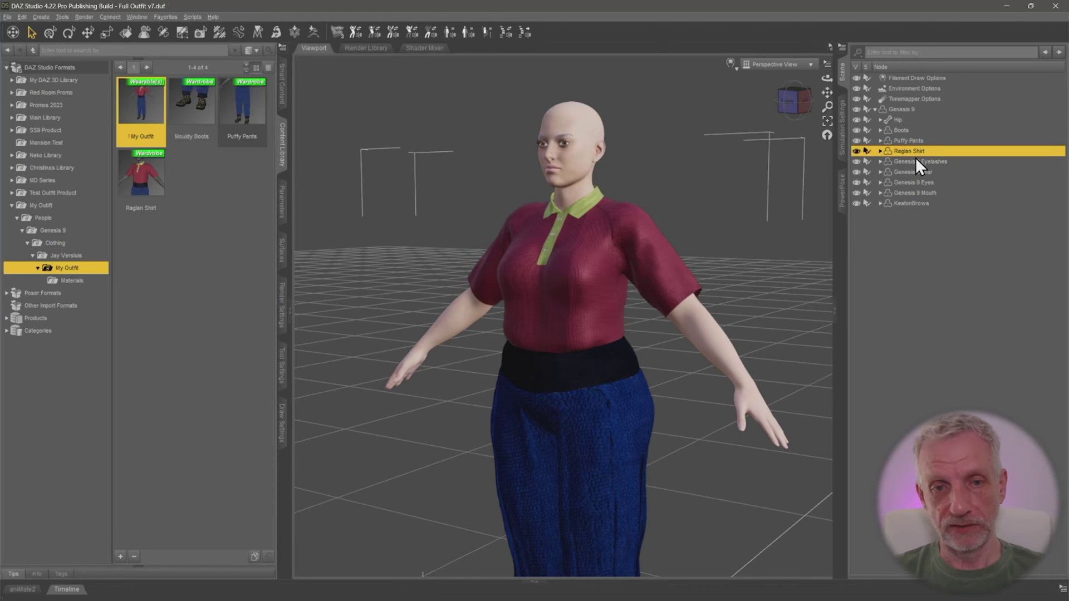
left_click(9, 18)
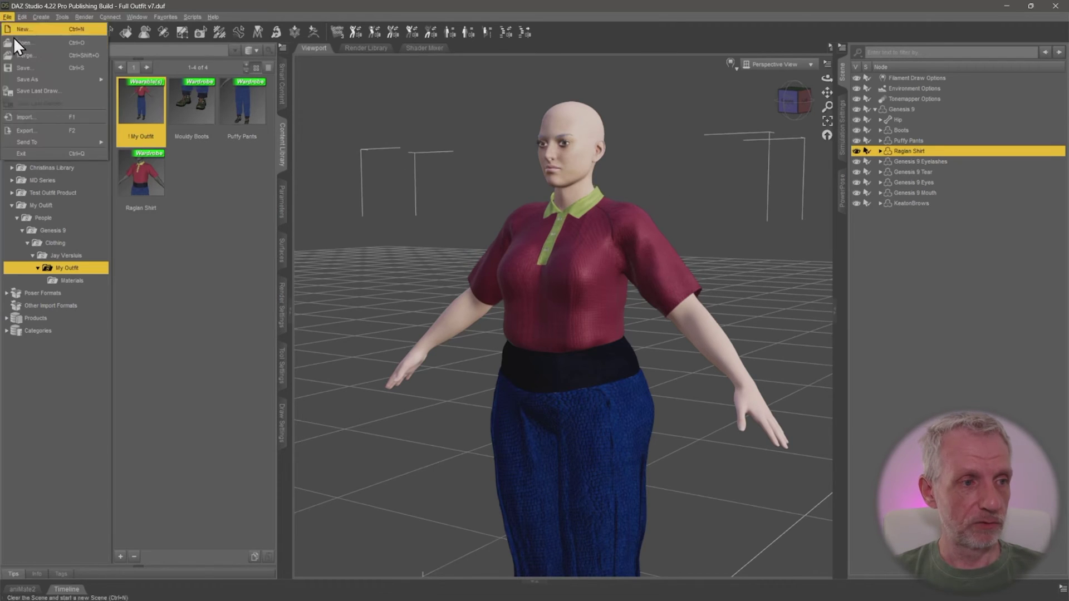
mouse_move(48, 78)
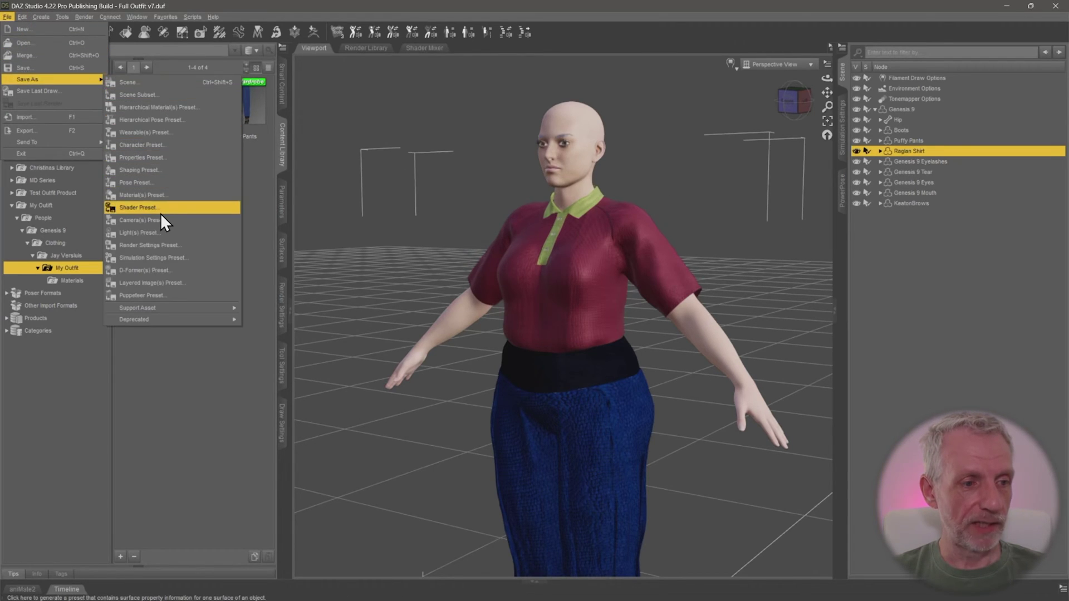
mouse_move(189, 309)
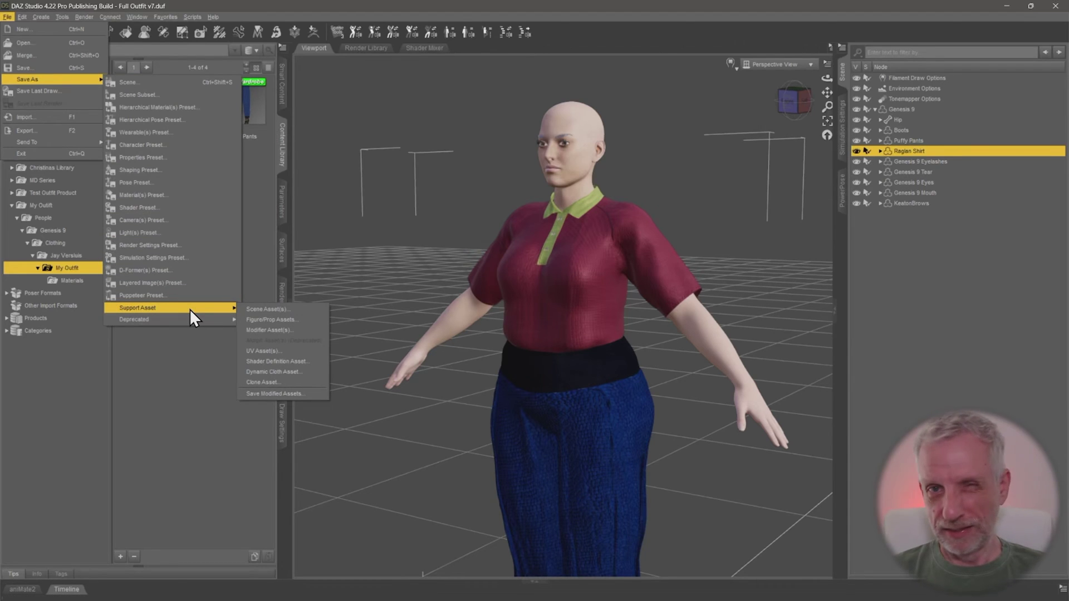
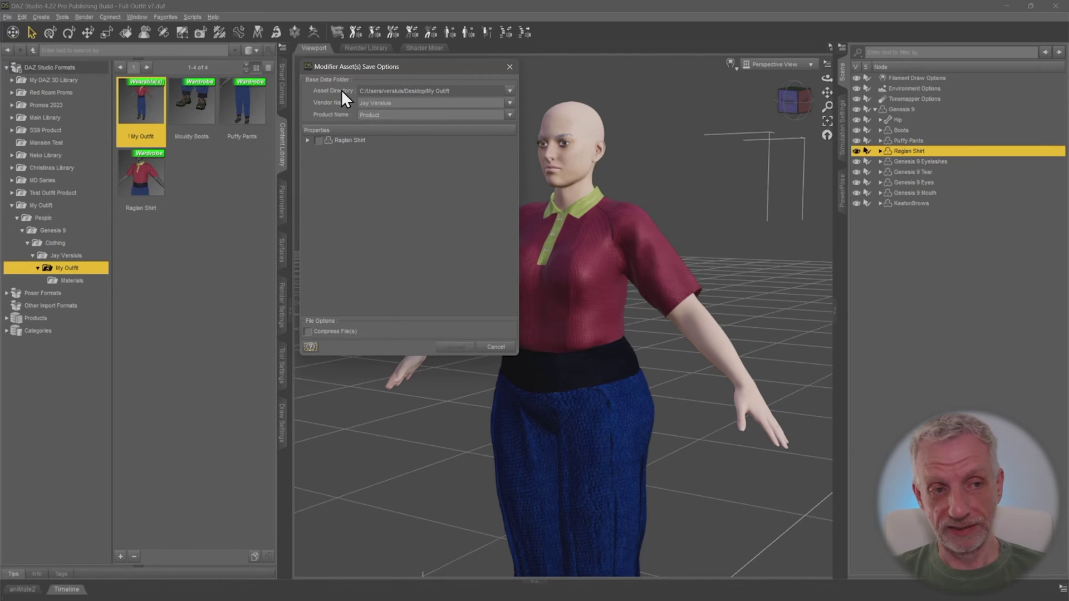
left_click(509, 90)
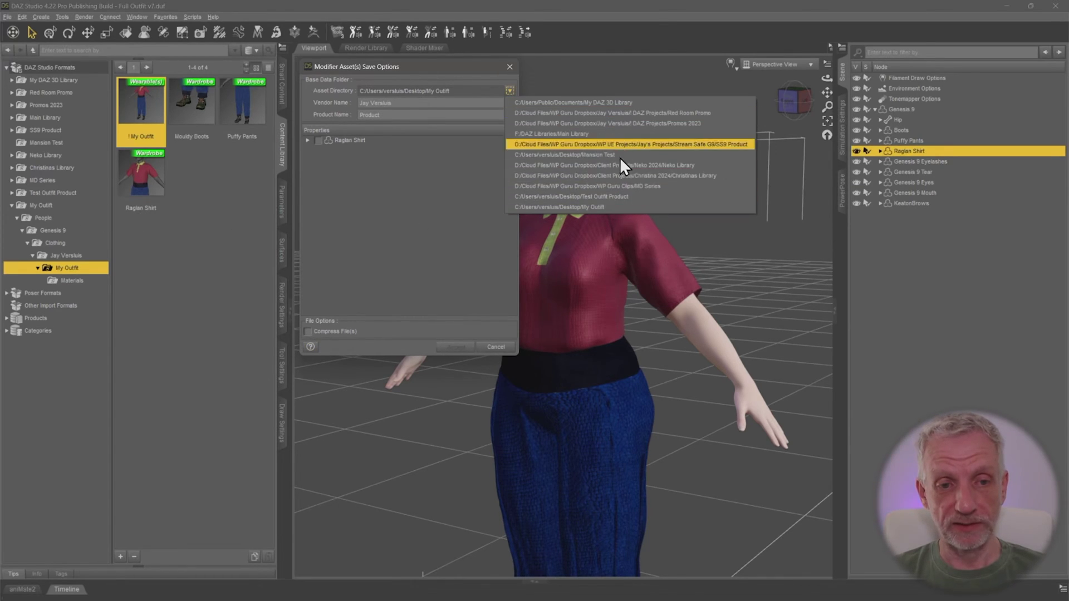
left_click(618, 207)
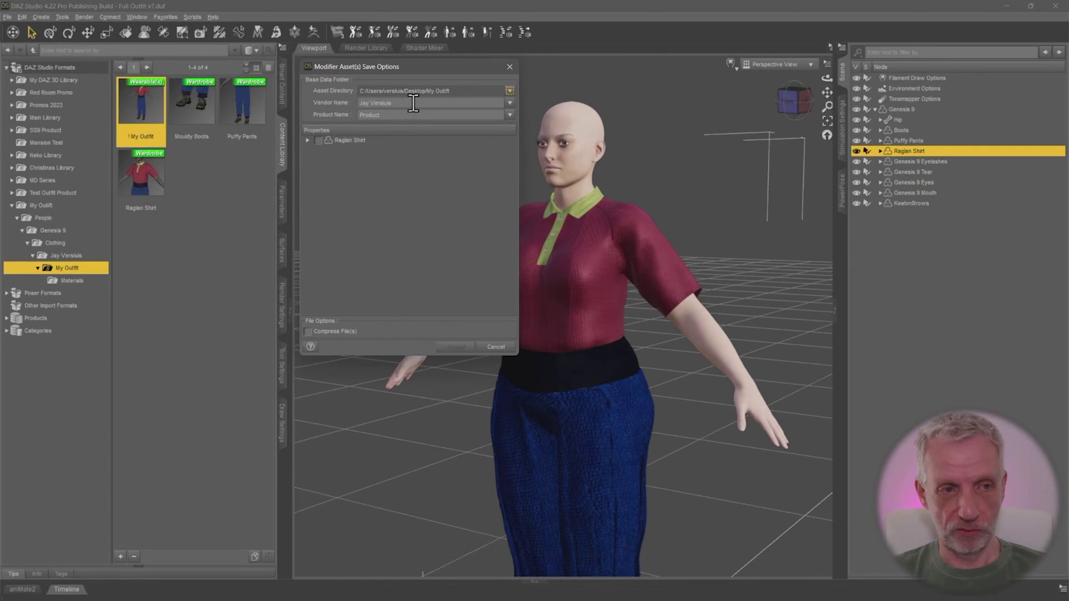
left_click(510, 115)
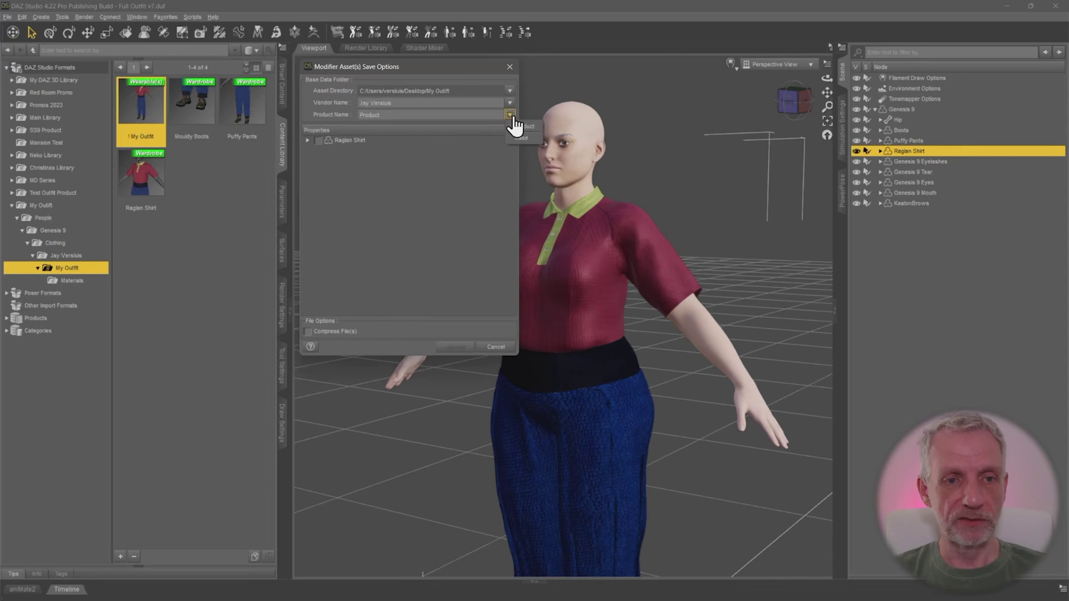
left_click(423, 114)
key("BackSpace")
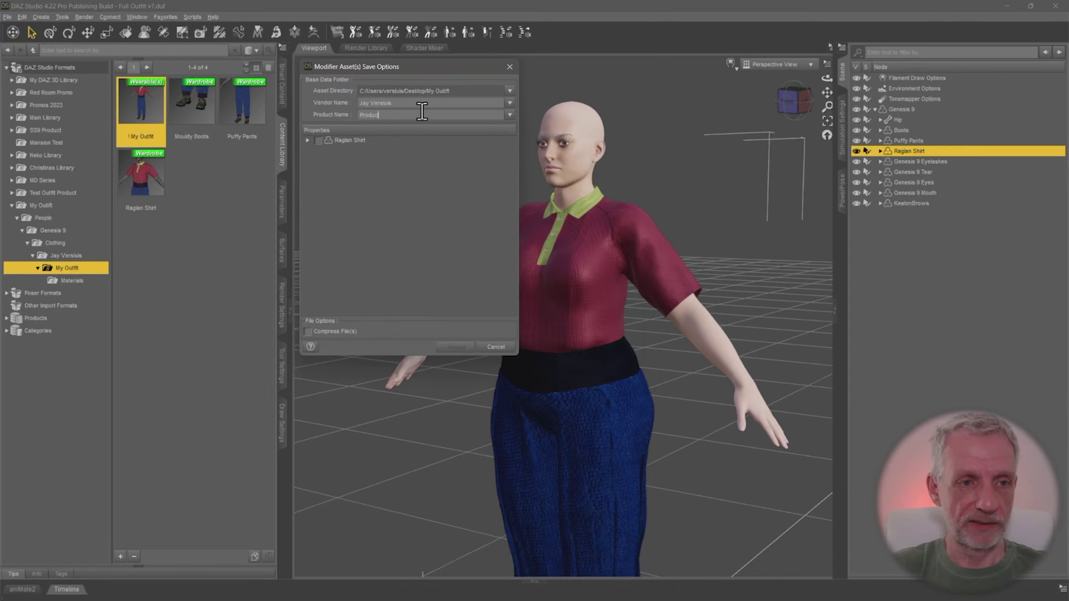
type("My")
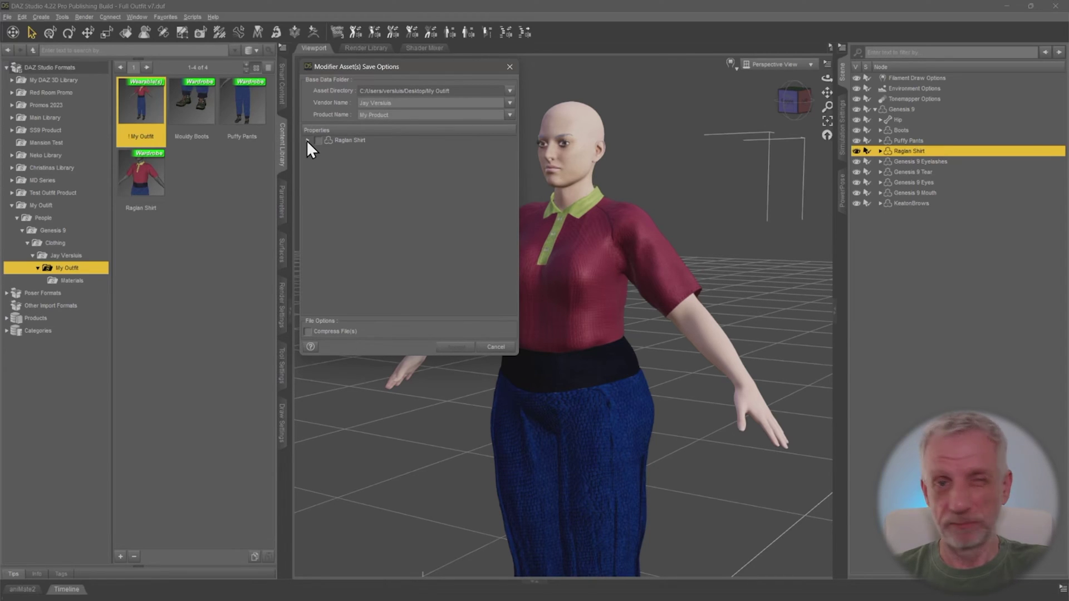
left_click(511, 347)
Check the path of the Raglan Shirt's LYKeaton_Body_001 morph in its parameter settings.
left_click(281, 202)
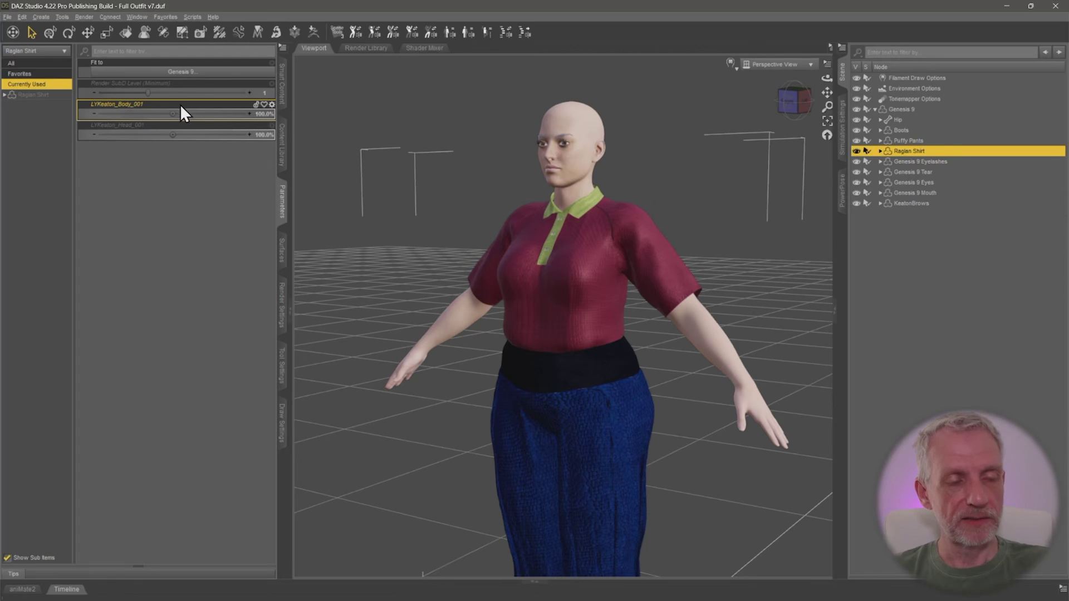
left_click(5, 96)
left_click(9, 116)
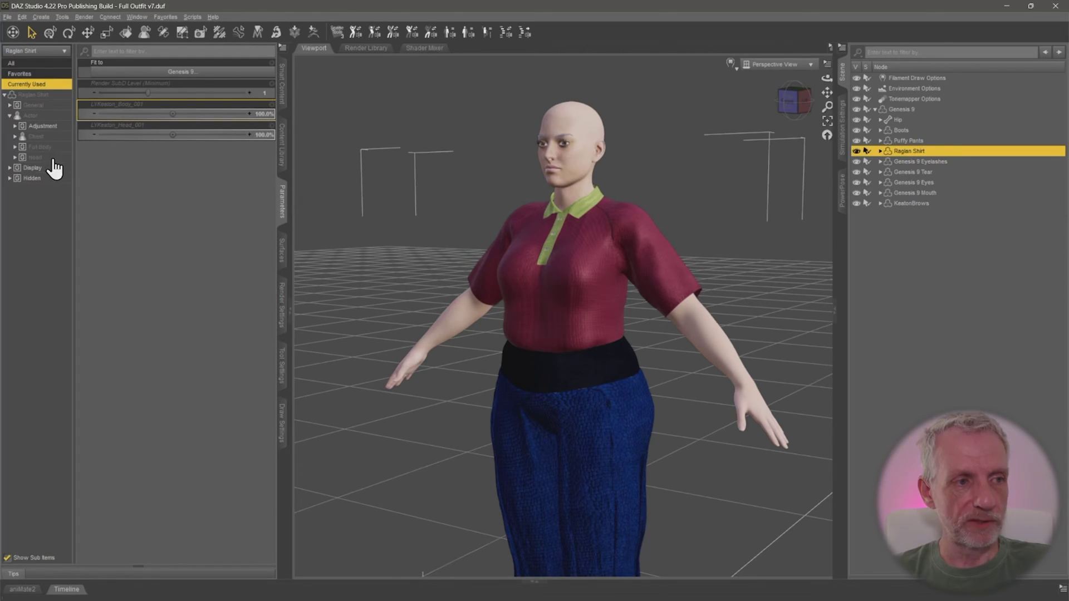
left_click(15, 147)
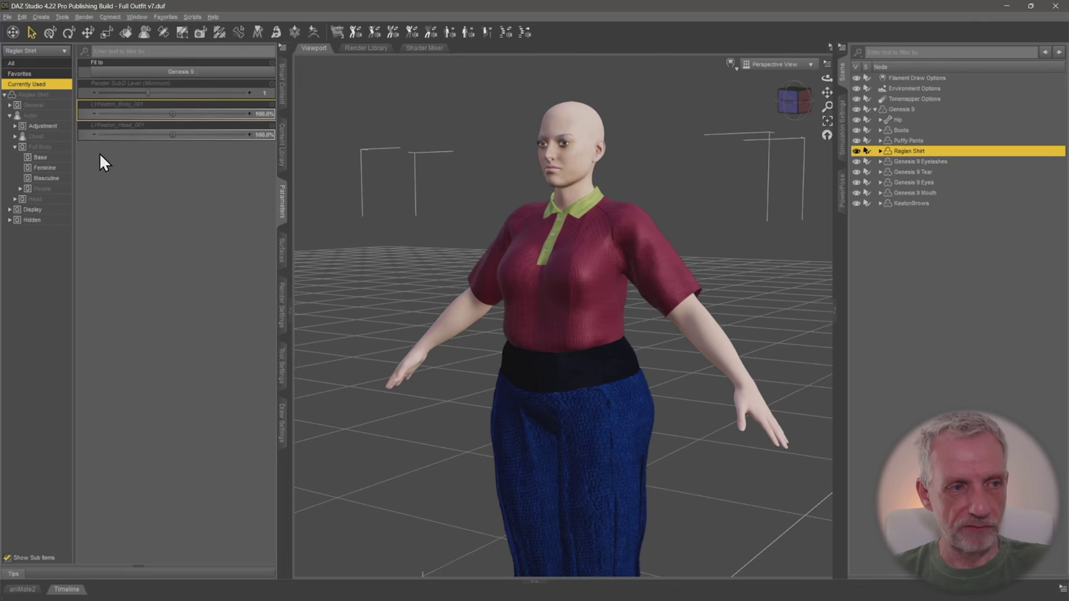
left_click(272, 105)
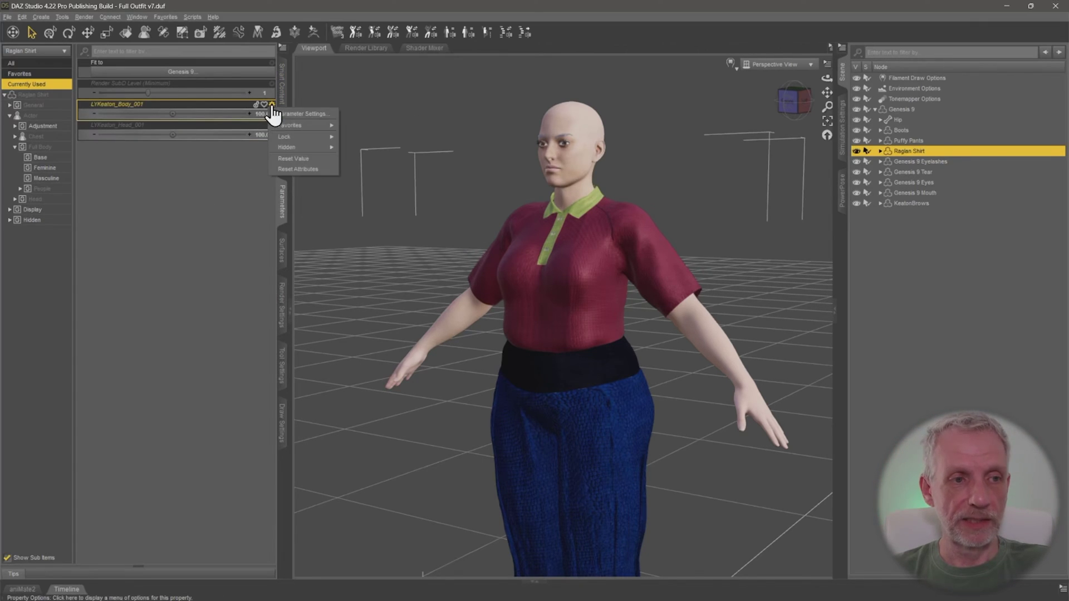
left_click(313, 115)
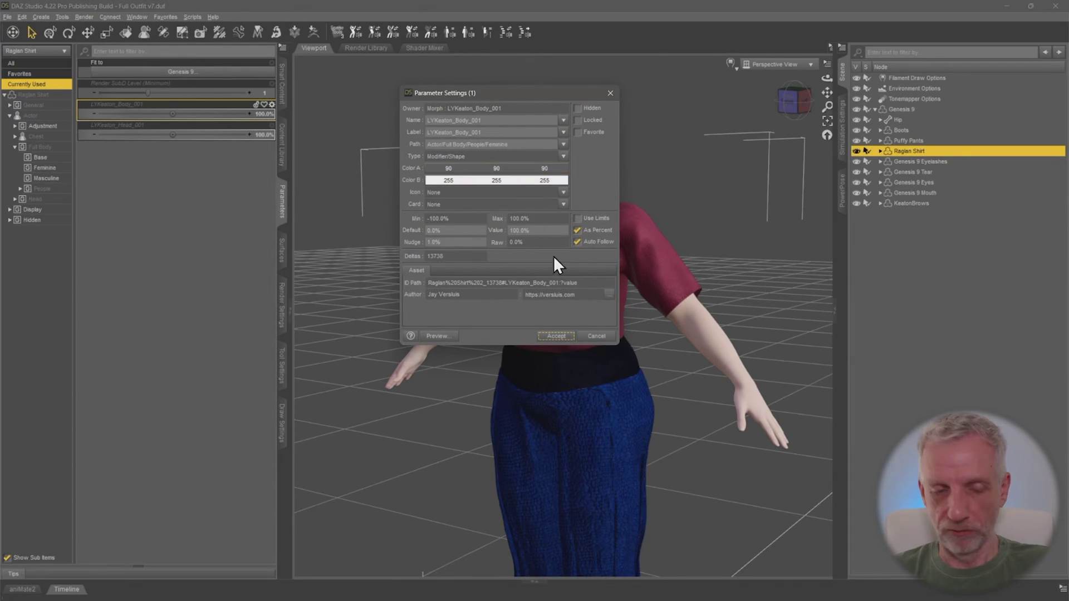
left_click(604, 343)
Bring up the modifier asset save options for the Raglan Shirt and set the product name to My Outfit.
left_click(11, 19)
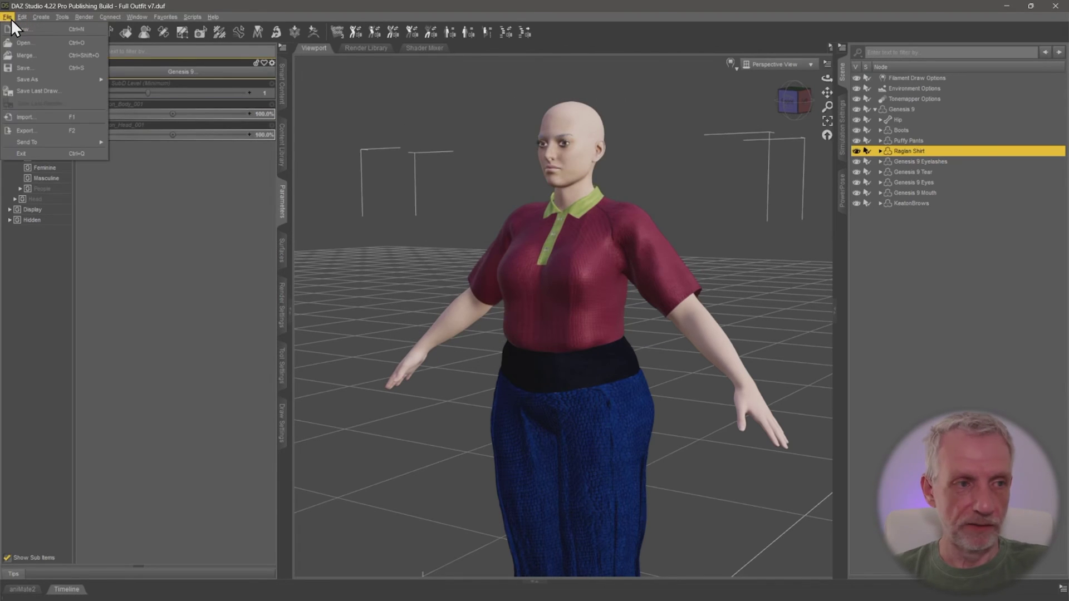
mouse_move(66, 83)
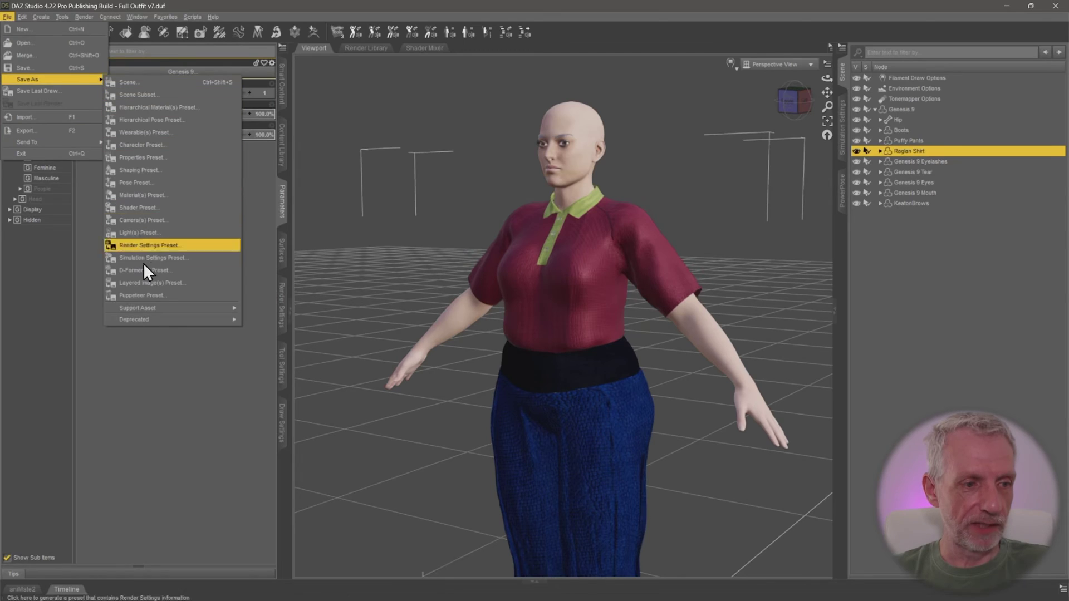
mouse_move(168, 307)
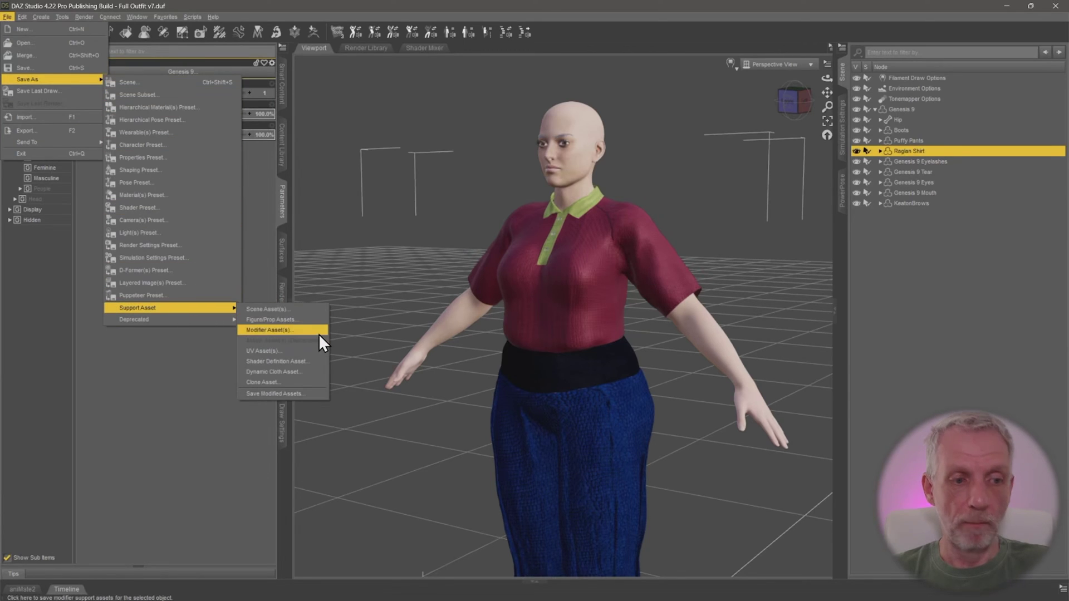
left_click(319, 332)
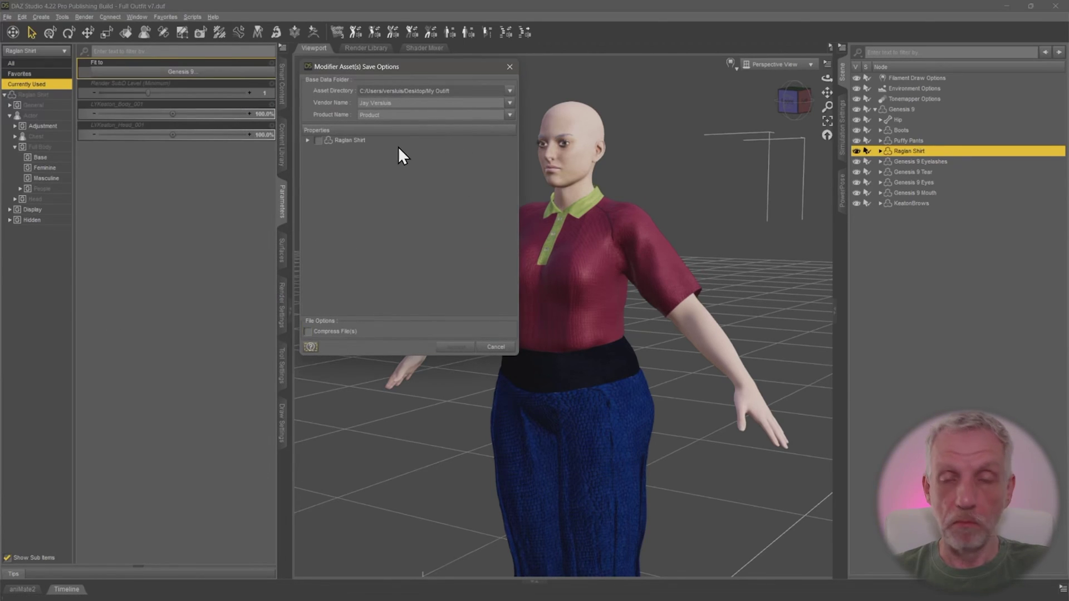
double_click(362, 114)
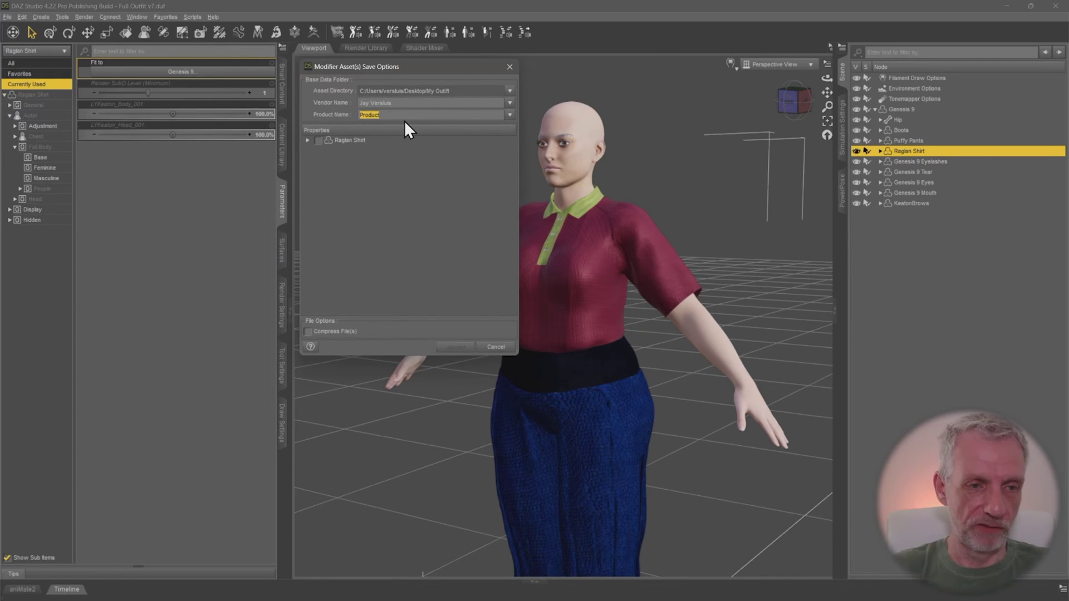
key("Left")
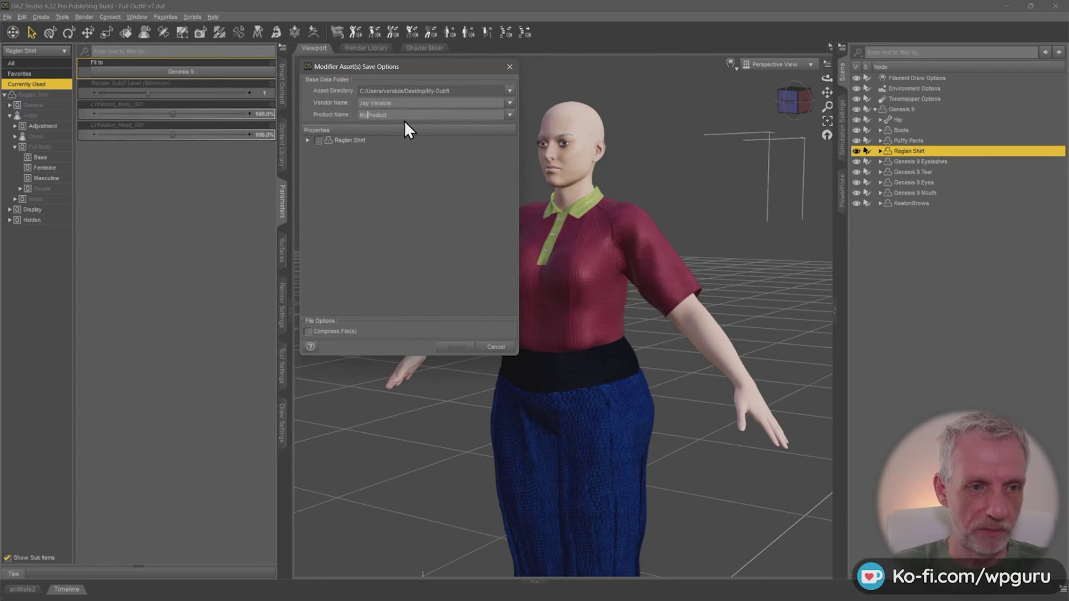
type("Outfit")
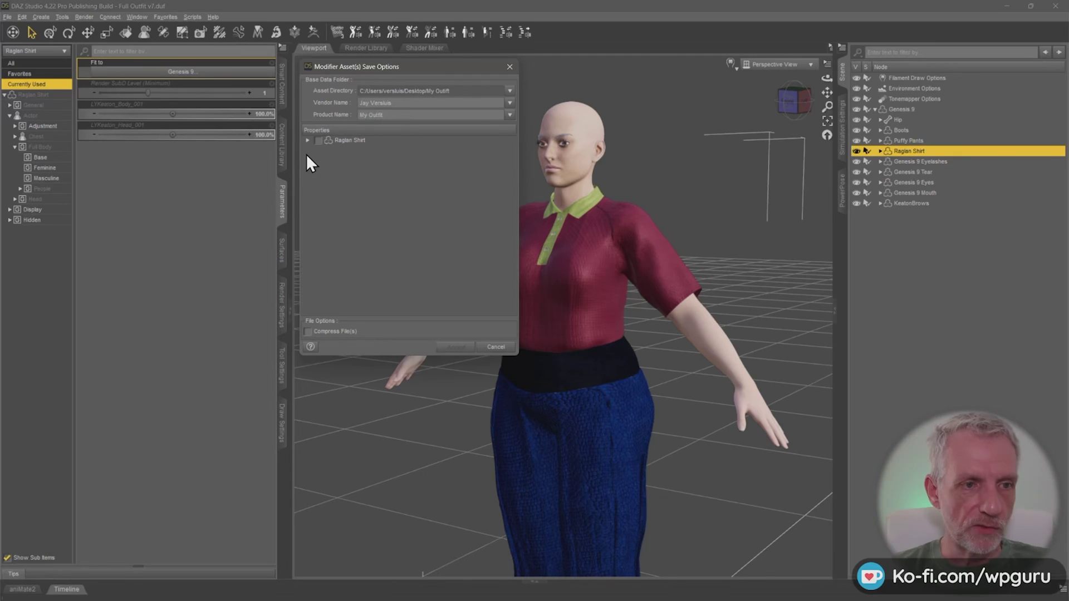
Include LYKeaton_Body_001 from Actor, Full Body, People, Feminine among the shirt properties for saving.
left_click(308, 140)
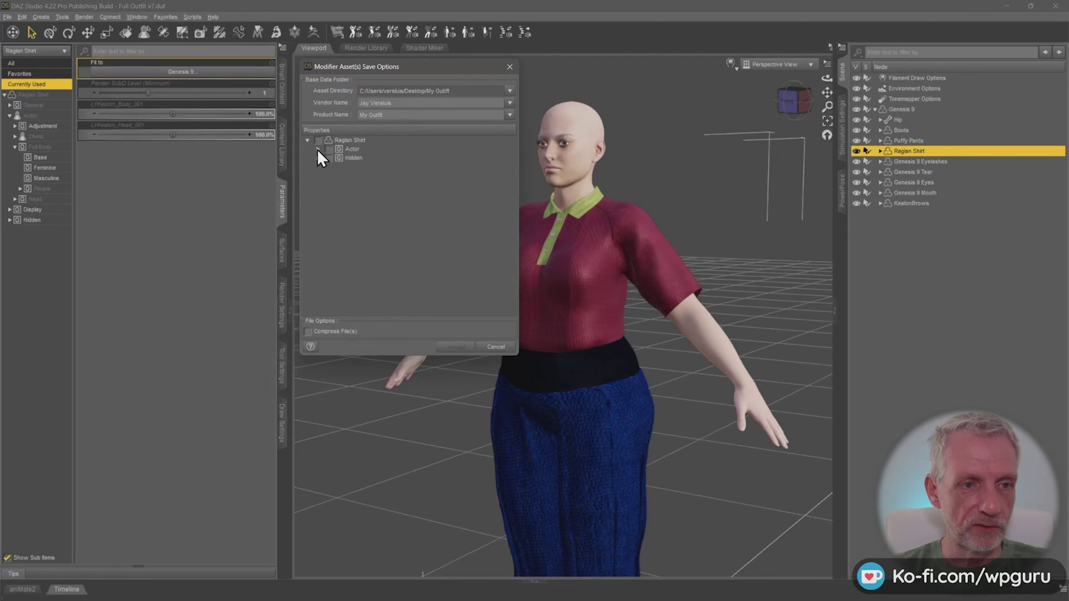
left_click(317, 149)
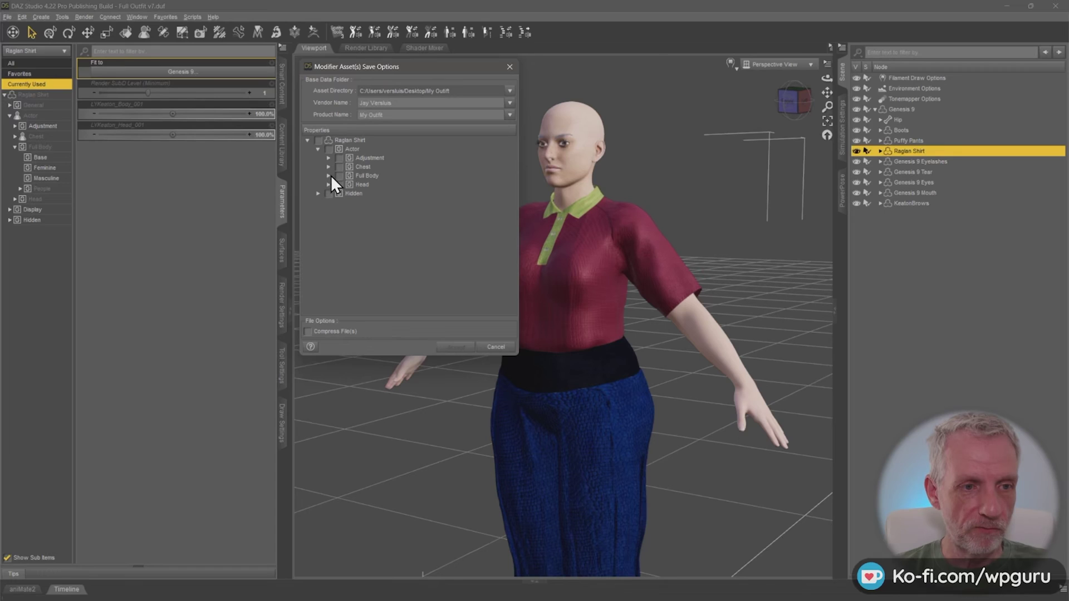
left_click(329, 176)
left_click(339, 211)
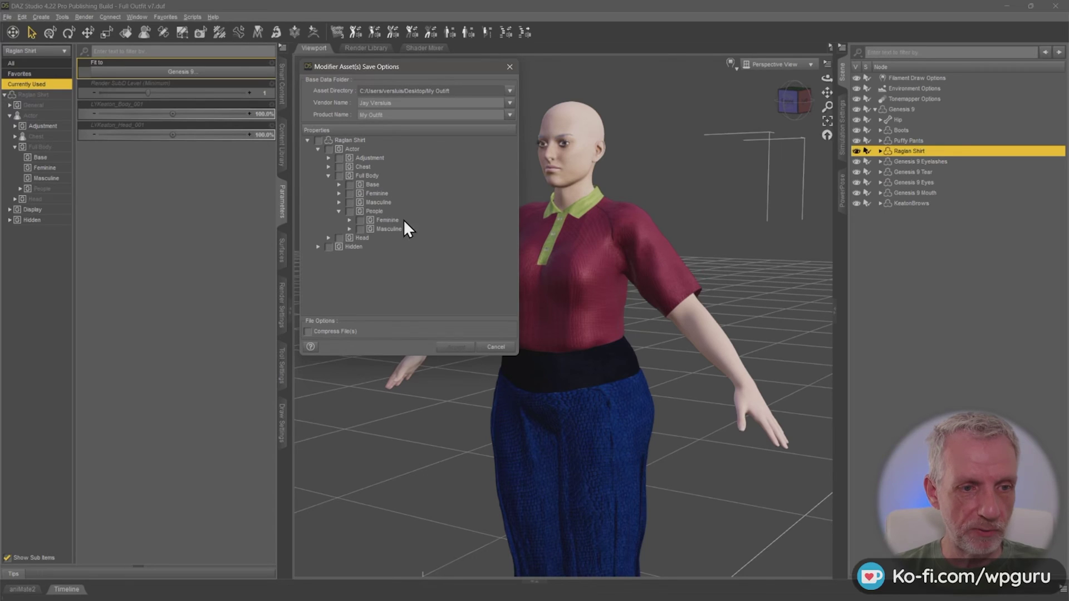
left_click(349, 220)
left_click(371, 238)
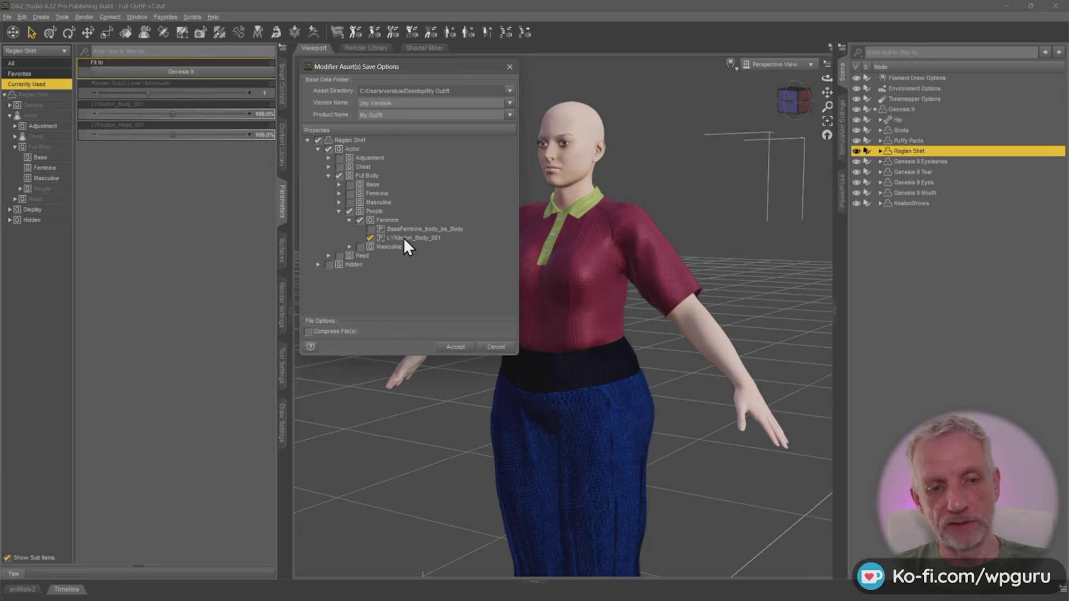
Restrict the property selection to LYKeaton_Body_001 alone and save the modifier asset.
left_click(318, 140)
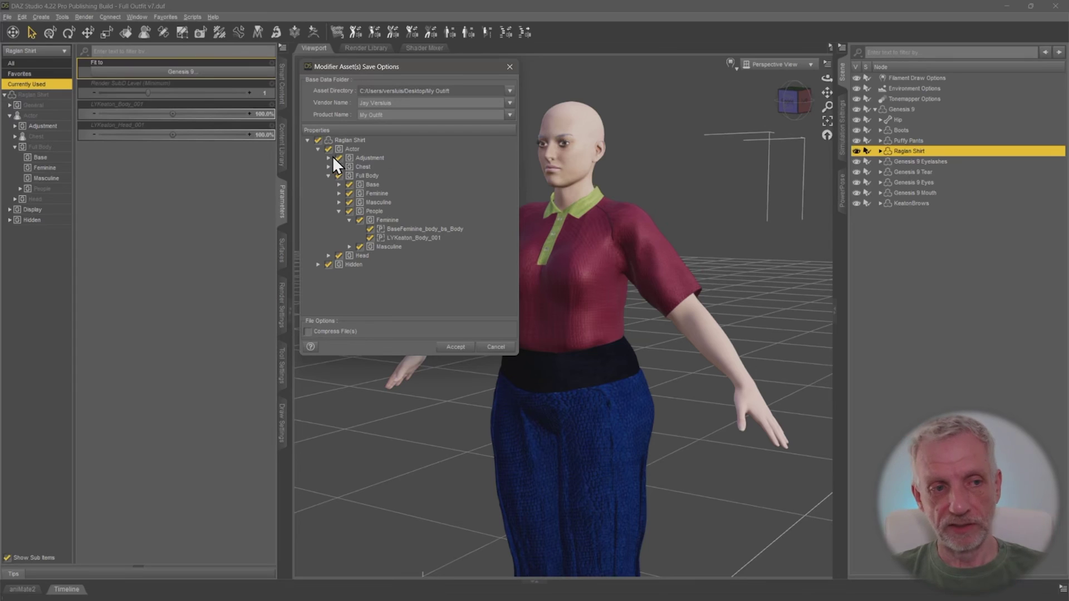
left_click(318, 140)
left_click(370, 238)
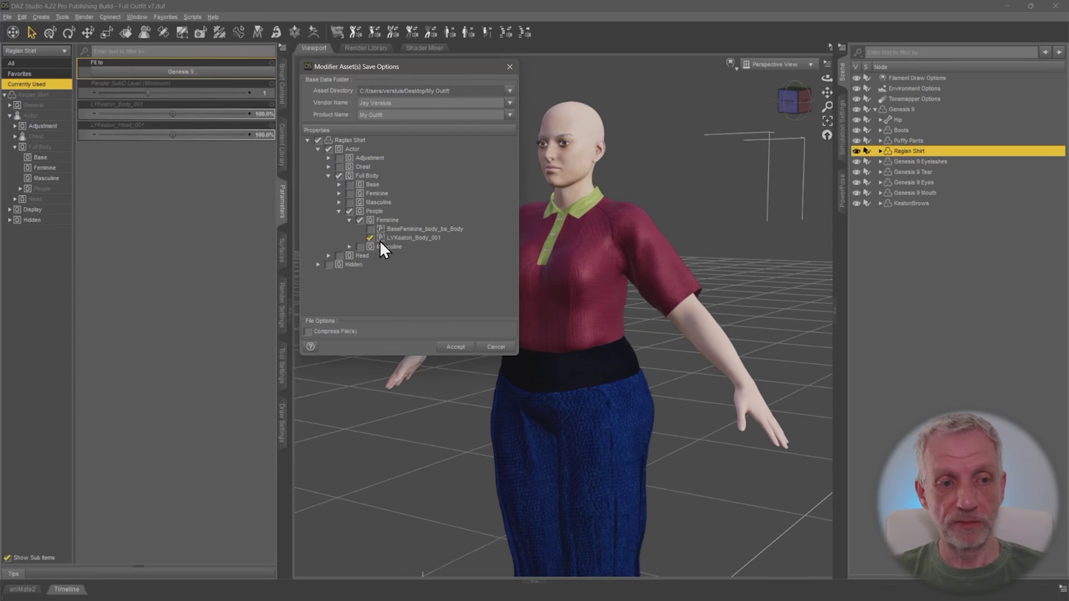
left_click(454, 347)
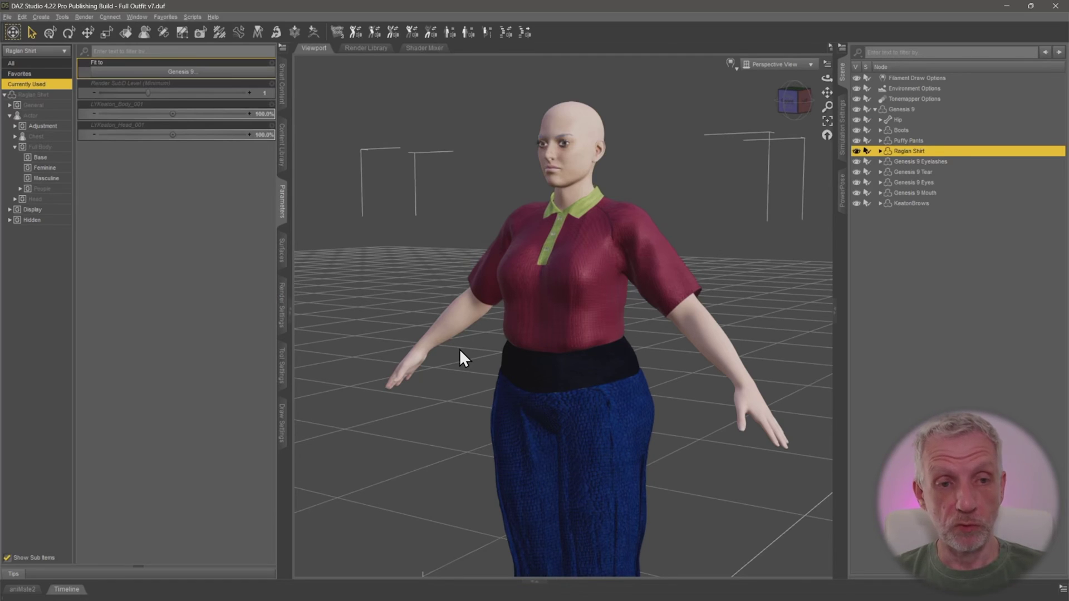
Switch to File Explorer and browse from the My Outfit library through data and the vendor folder to the product's My Outfit folder.
key("alt+Tab")
key("alt+Tab")
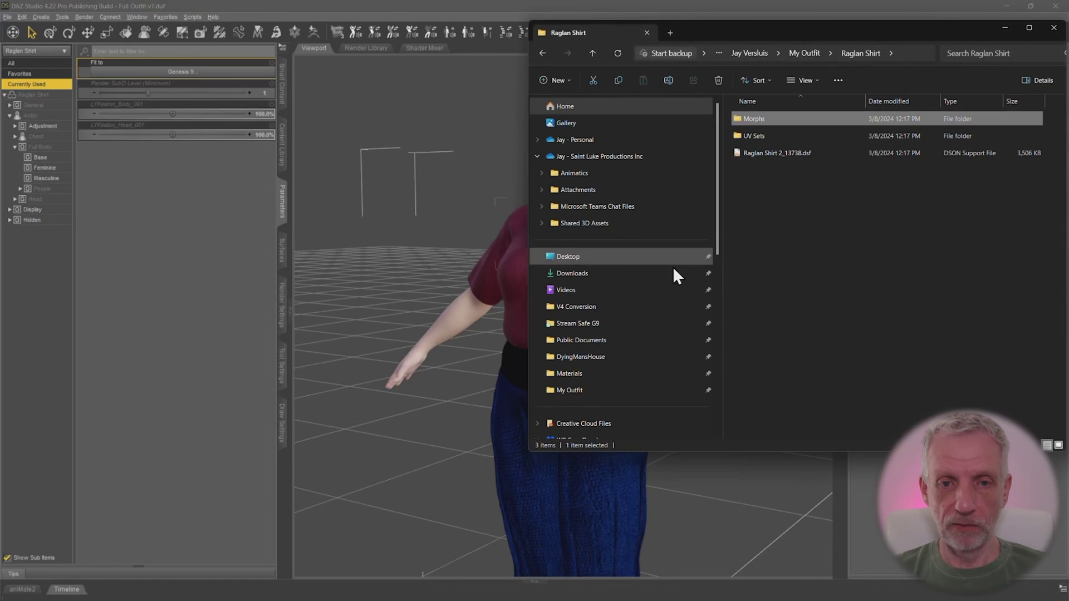
left_click(749, 54)
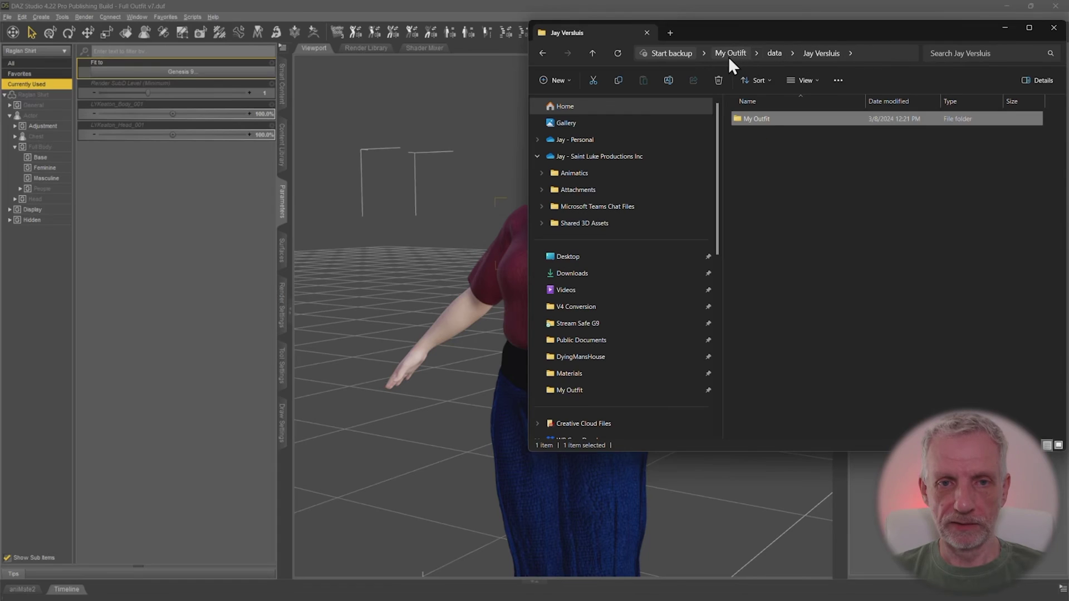
left_click(728, 54)
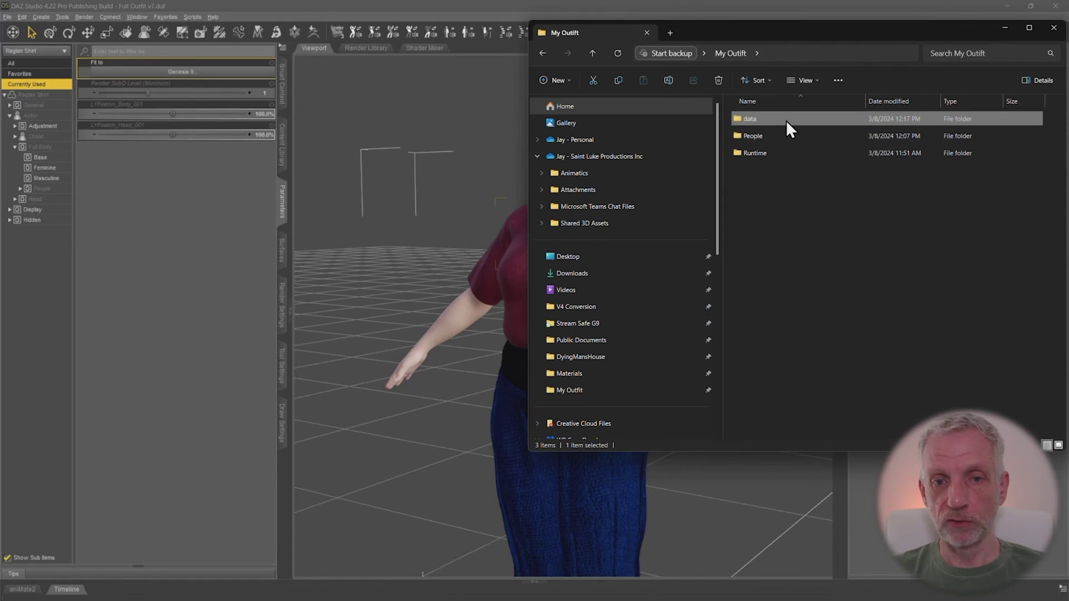
double_click(786, 119)
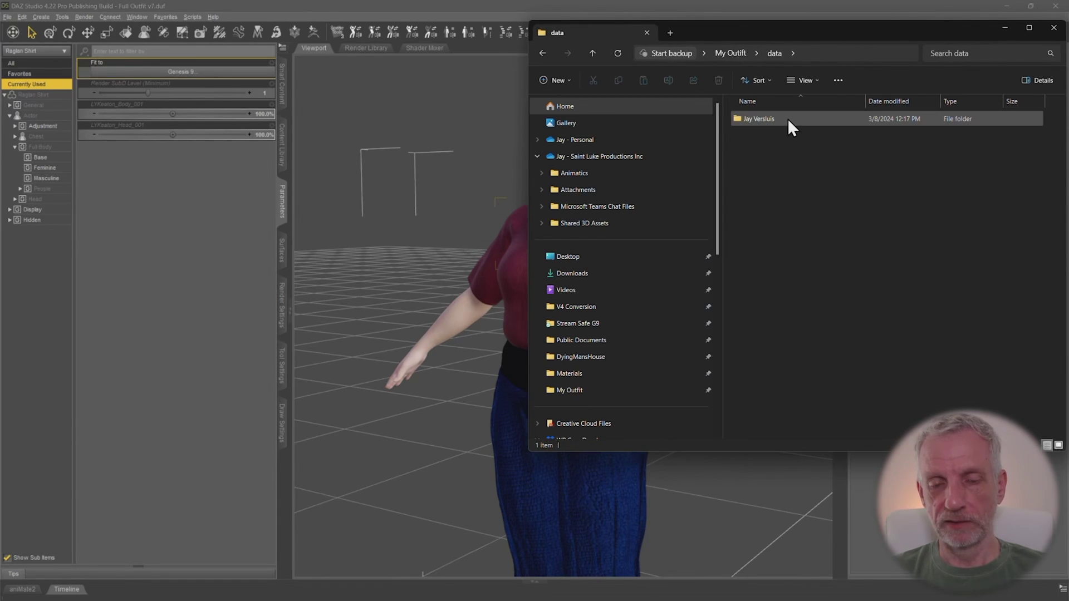
double_click(788, 118)
double_click(782, 115)
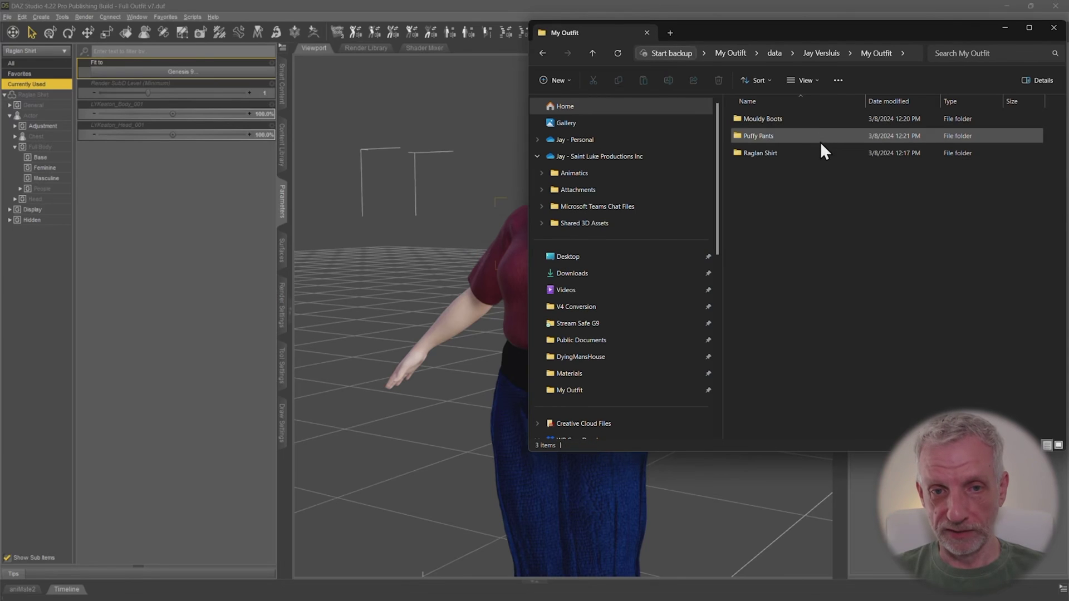
Inspect the Raglan Shirt folder and the Base and My Outfit subfolders in the vendor folder under Morphs.
left_click(789, 156)
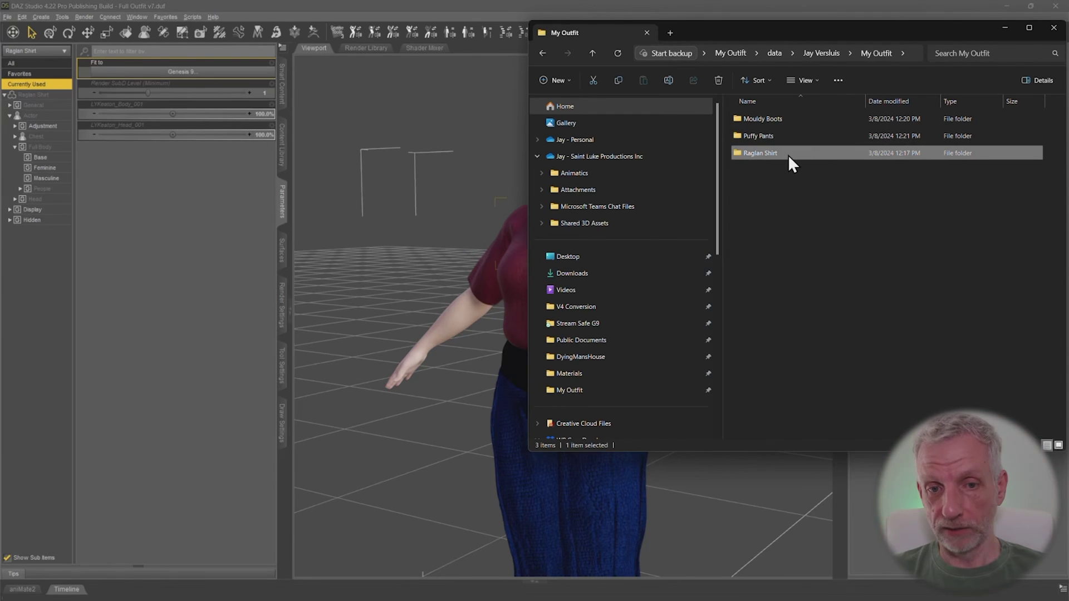
double_click(788, 155)
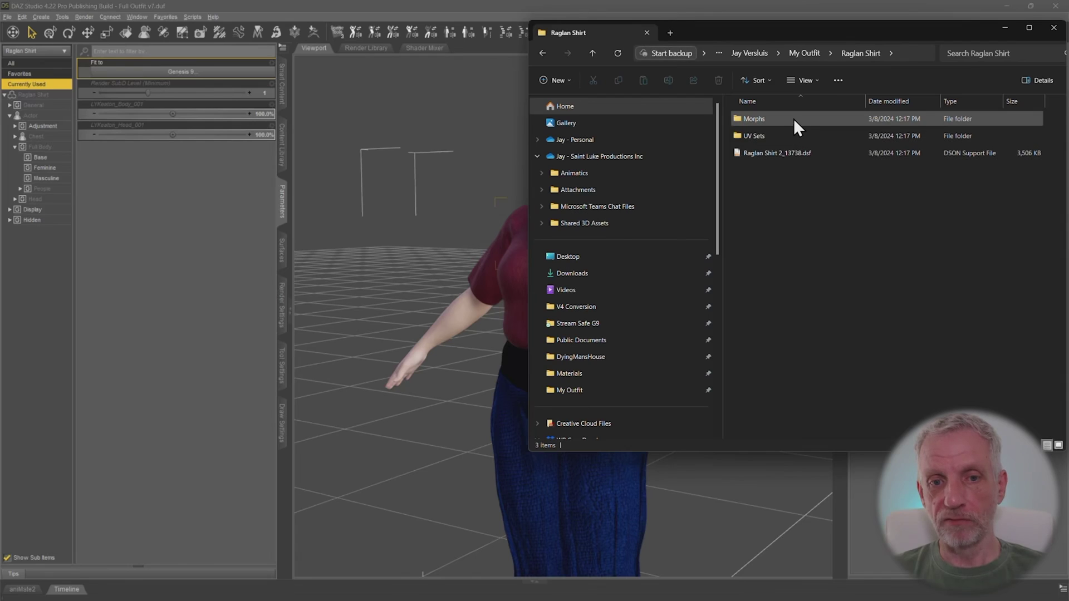
left_click(779, 153)
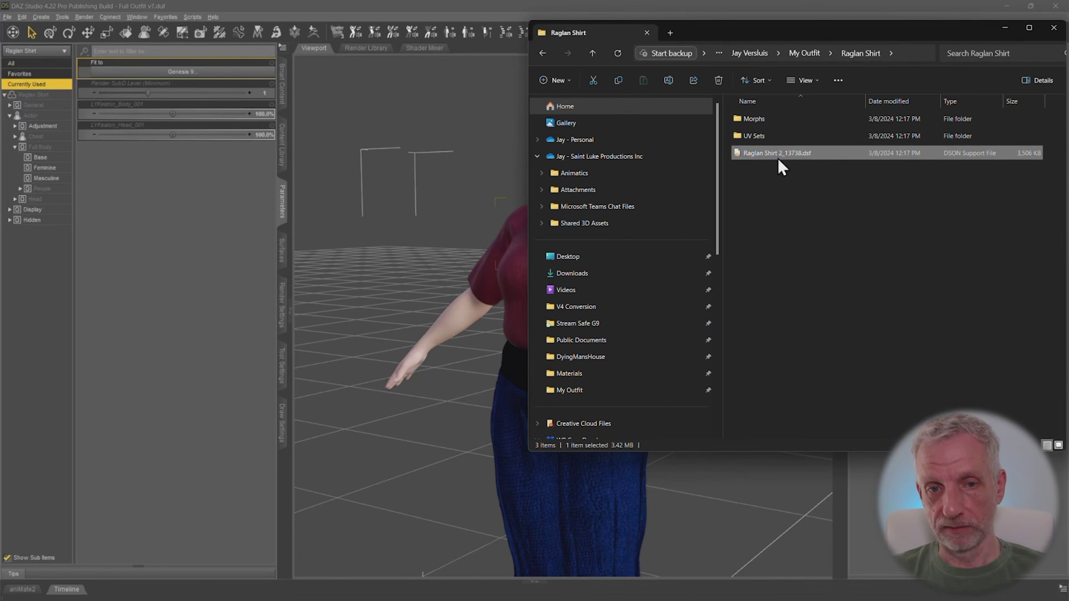
double_click(790, 117)
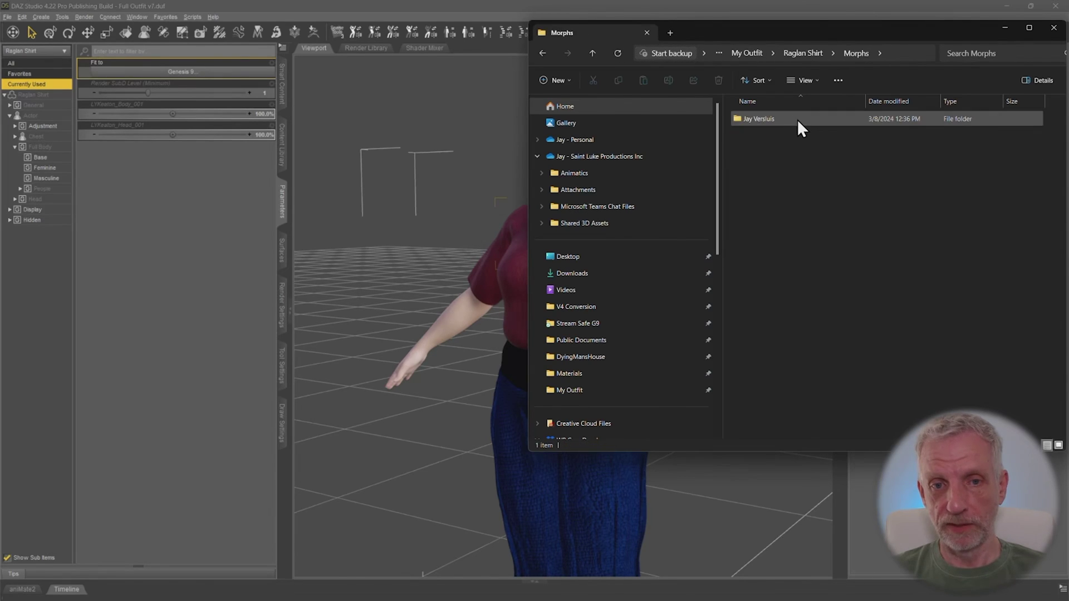
double_click(796, 118)
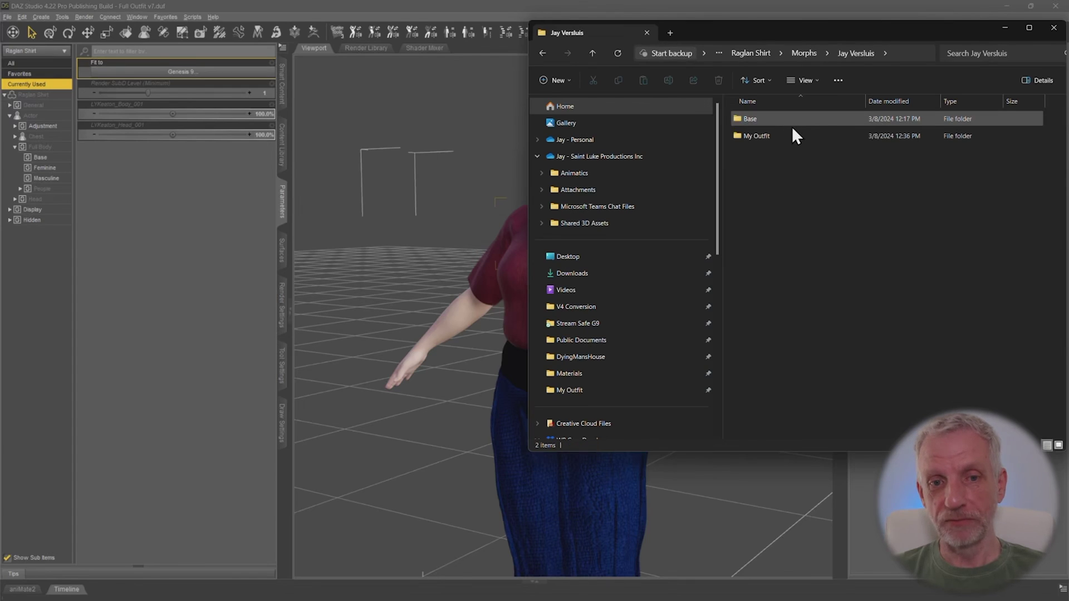
left_click(786, 139)
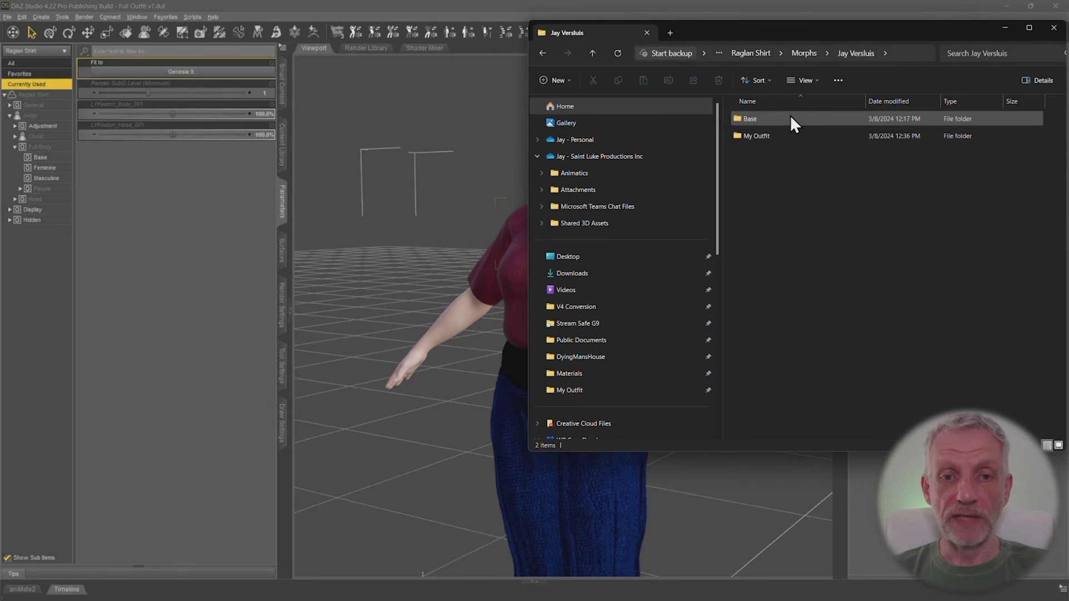
Look through the Raglan Shirt's morph files in the vendor's Base folder and select LYKeaton_Body_001.dsf in the neighbouring My Outfit folder.
left_click(794, 139)
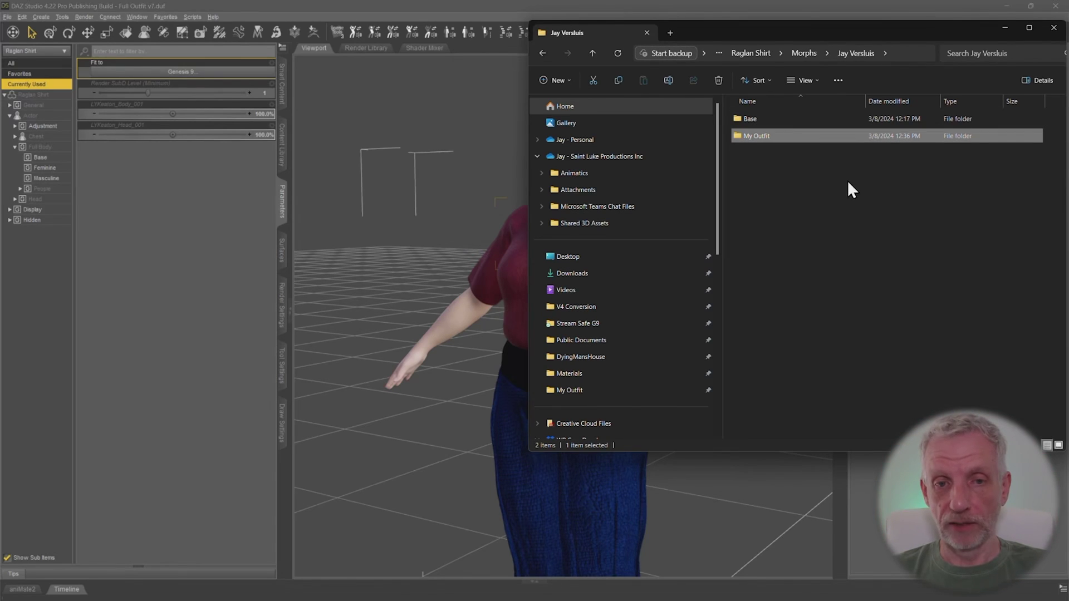
double_click(796, 119)
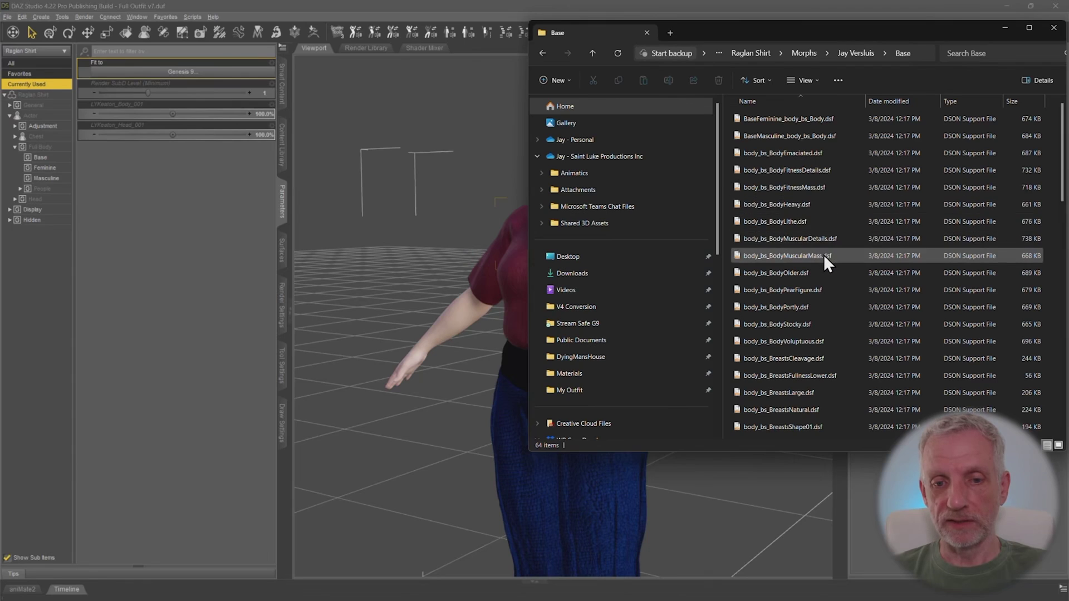
scroll(824, 256, "down", 15)
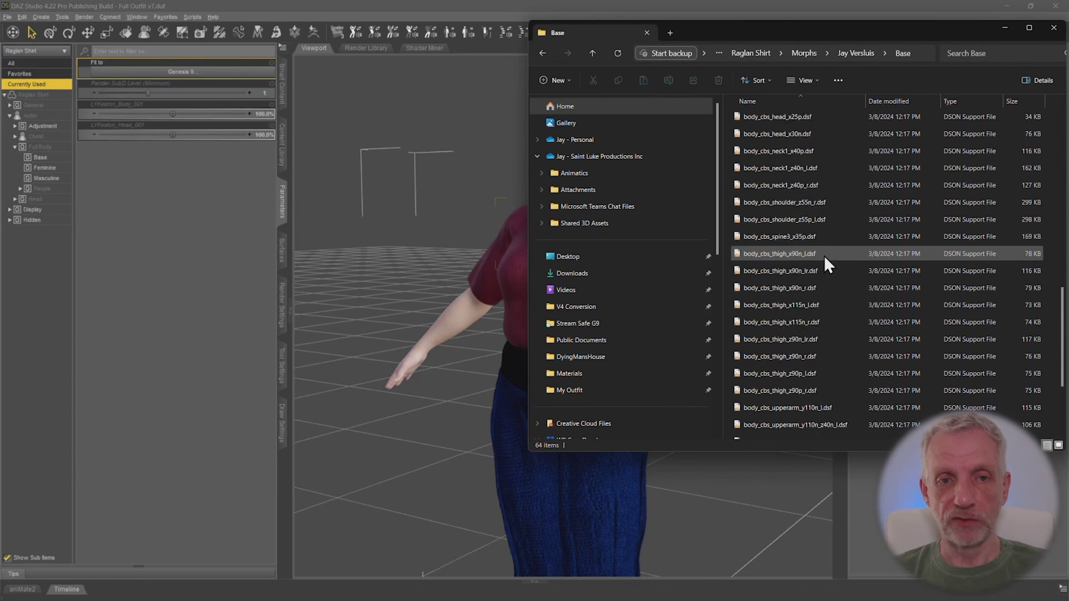
left_click(593, 53)
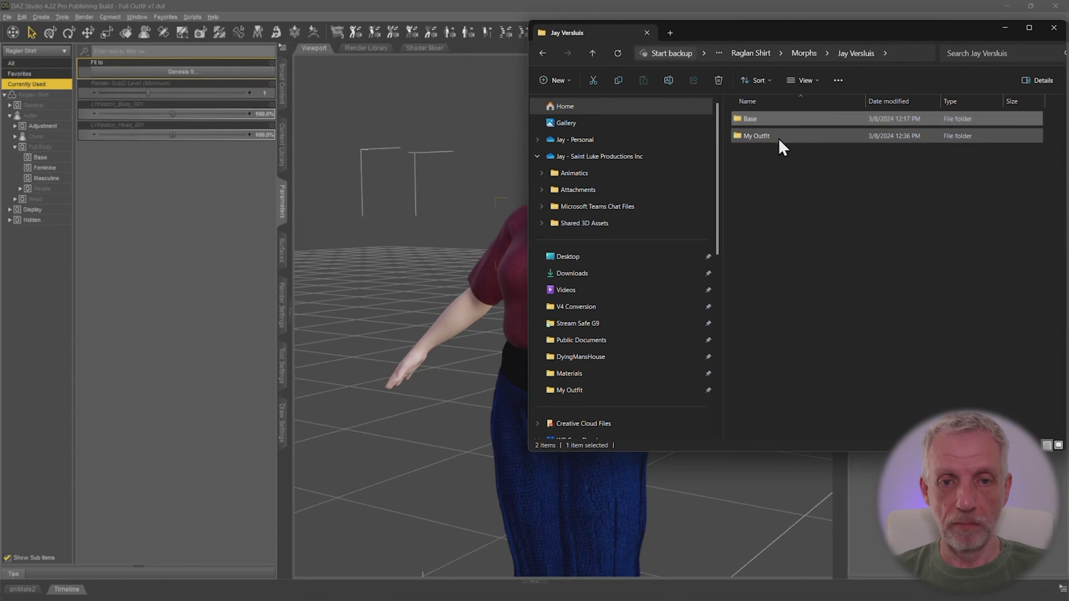
double_click(778, 138)
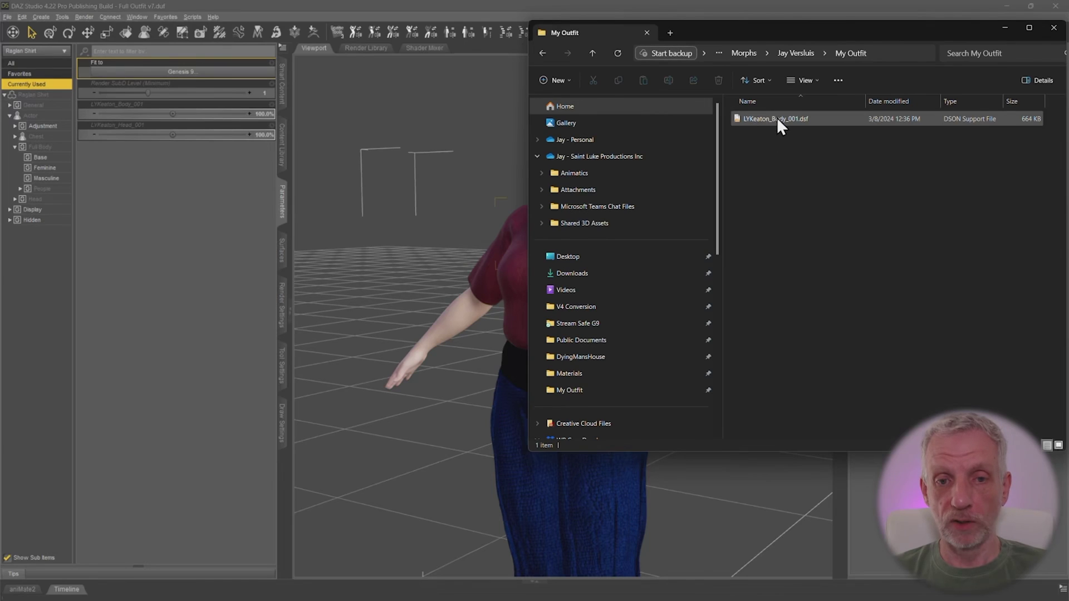
left_click(776, 118)
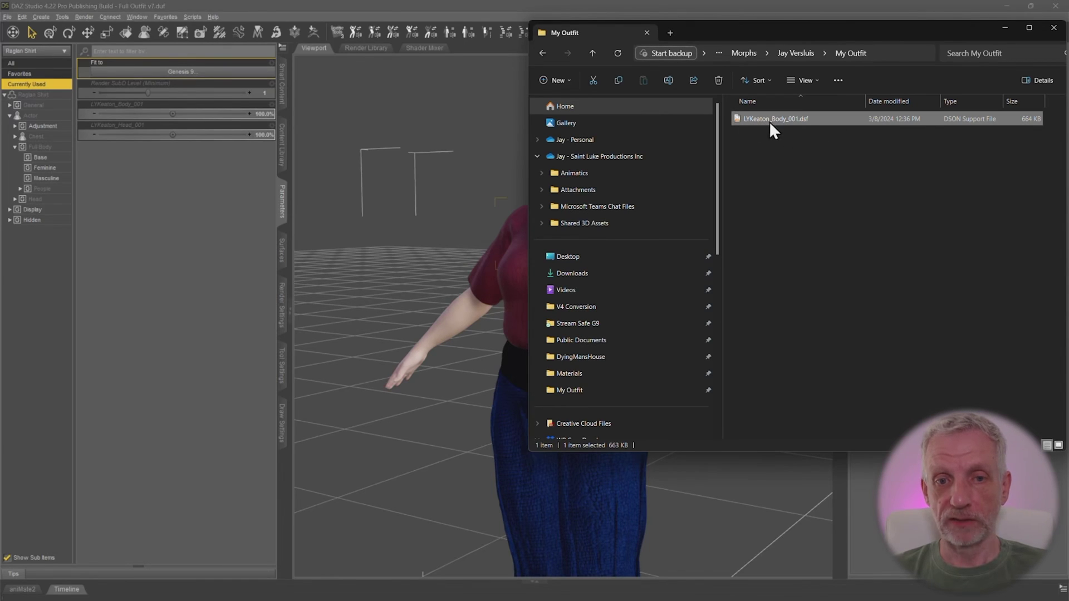